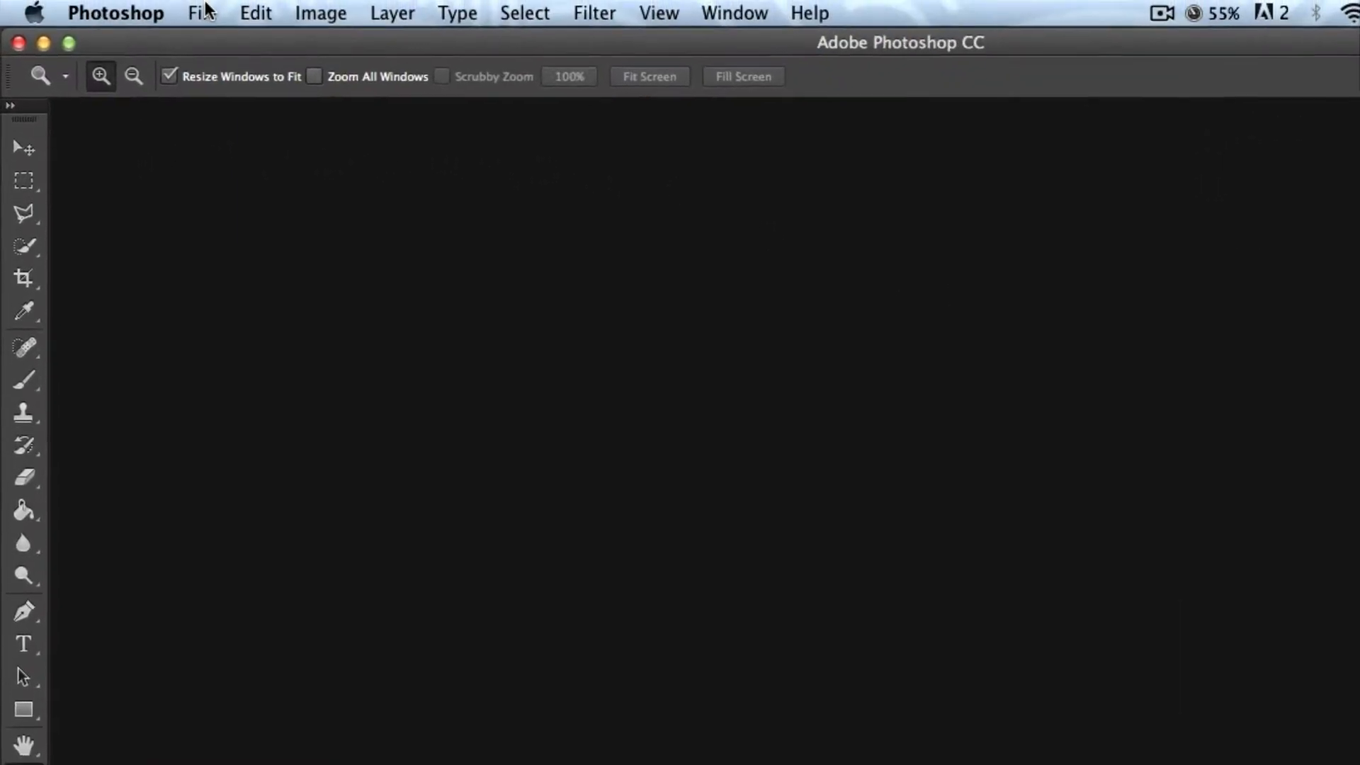
# Open the Beach JPEG image from the Pictures folder.
pyautogui.click(202, 13)
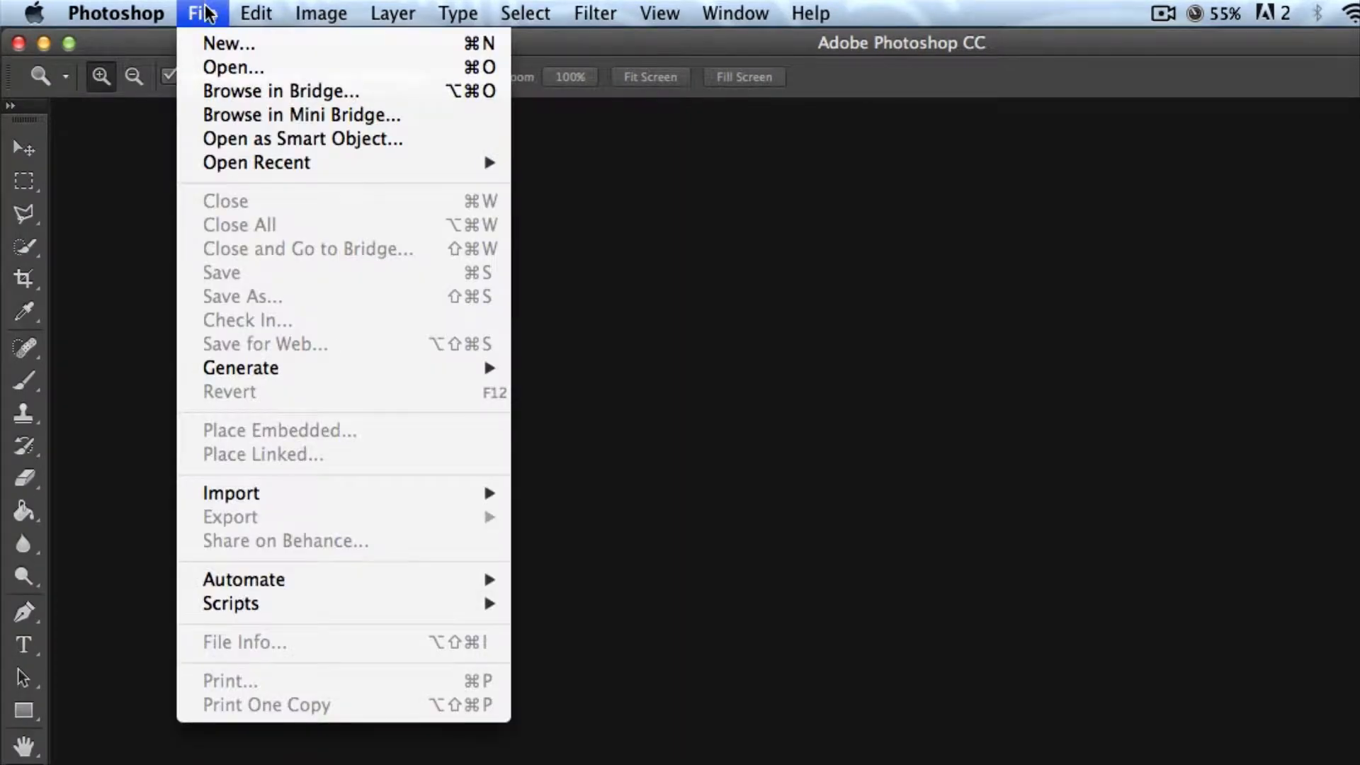
pyautogui.click(213, 61)
pyautogui.click(768, 223)
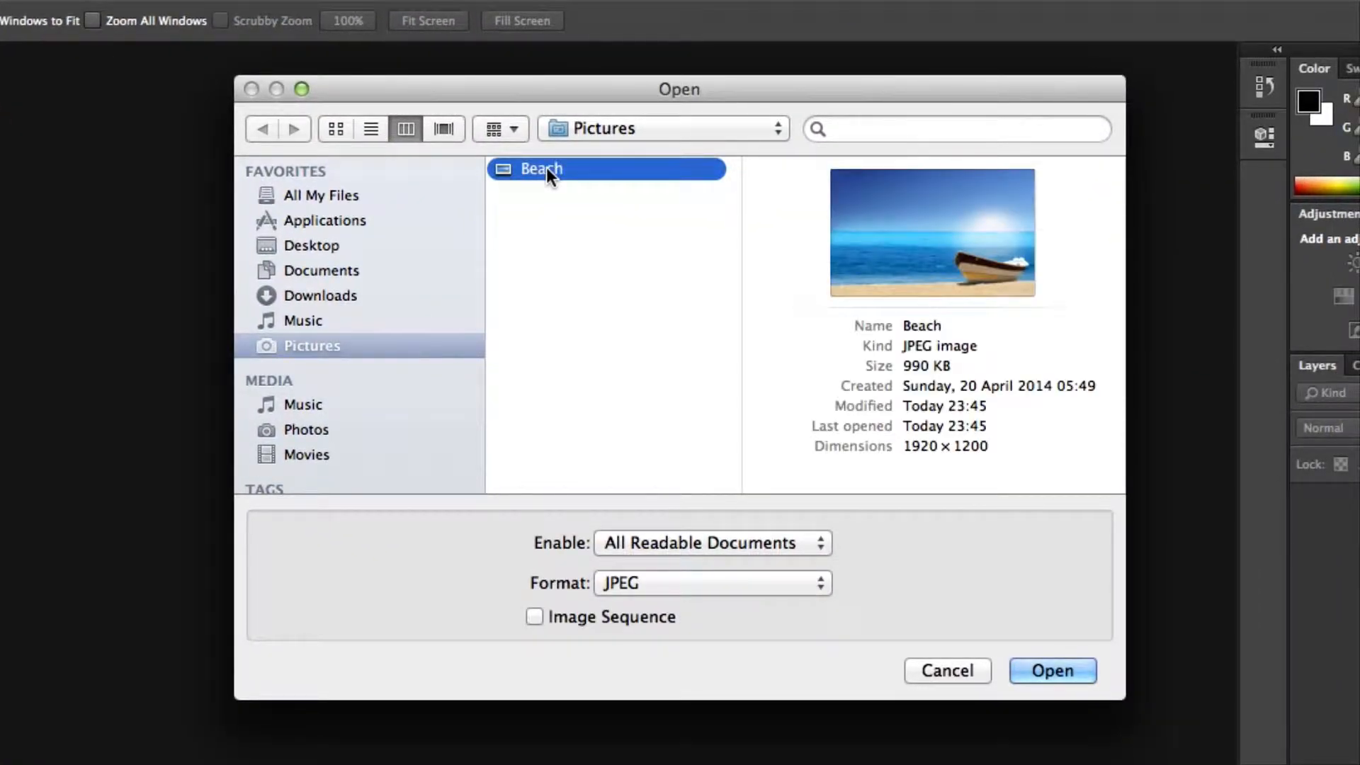
pyautogui.doubleClick(550, 163)
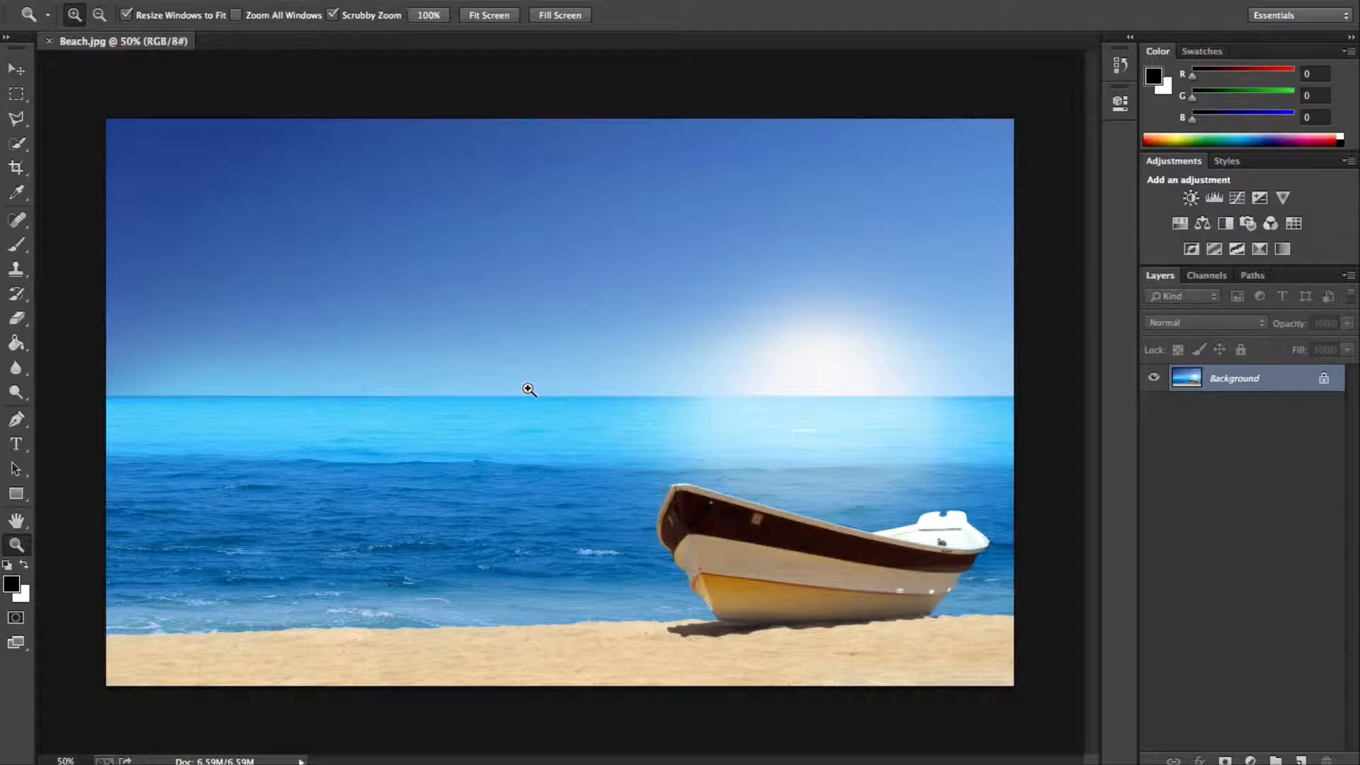
# Crop the beach image tightly around the boat at a 16:9 ratio, and undo the crop.
pyautogui.click(18, 170)
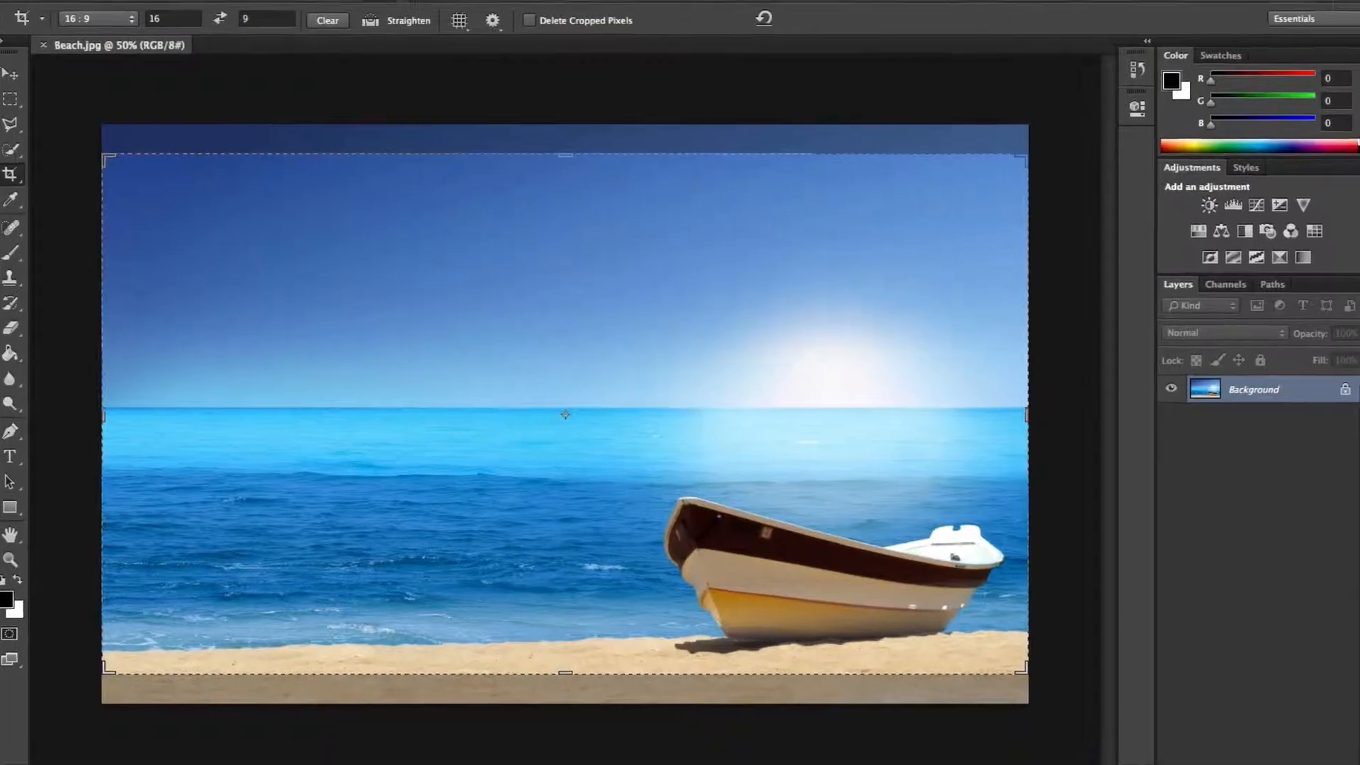
pyautogui.click(557, 0)
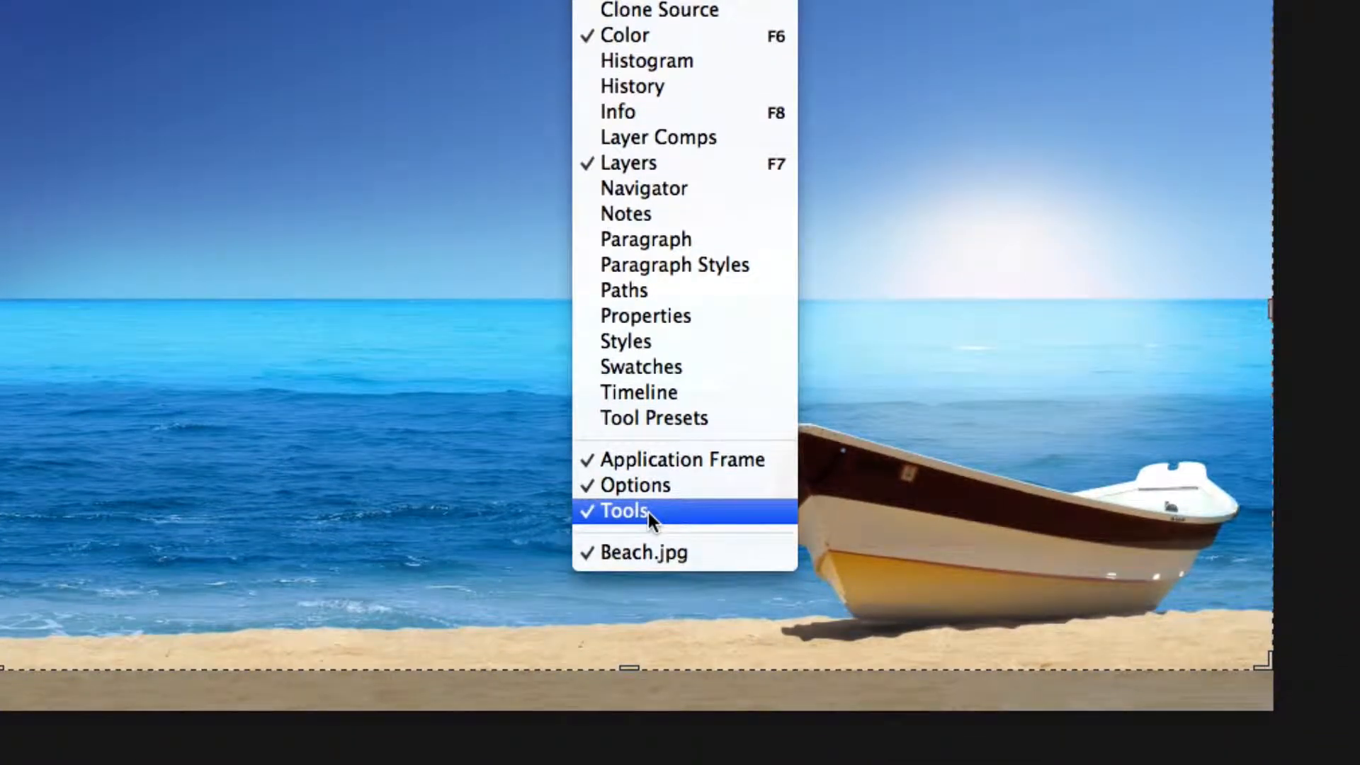
pyautogui.click(555, 0)
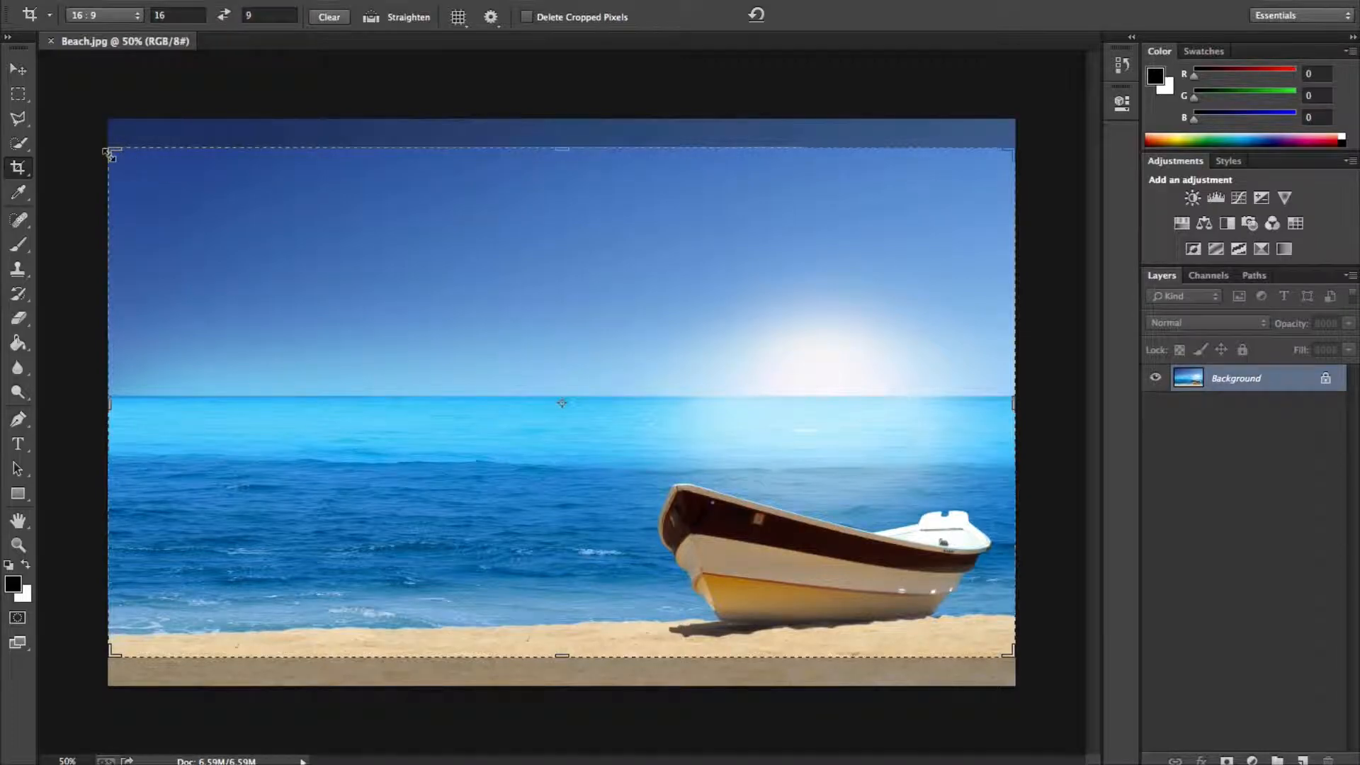
pyautogui.moveTo(110, 154); pyautogui.dragTo(281, 300)
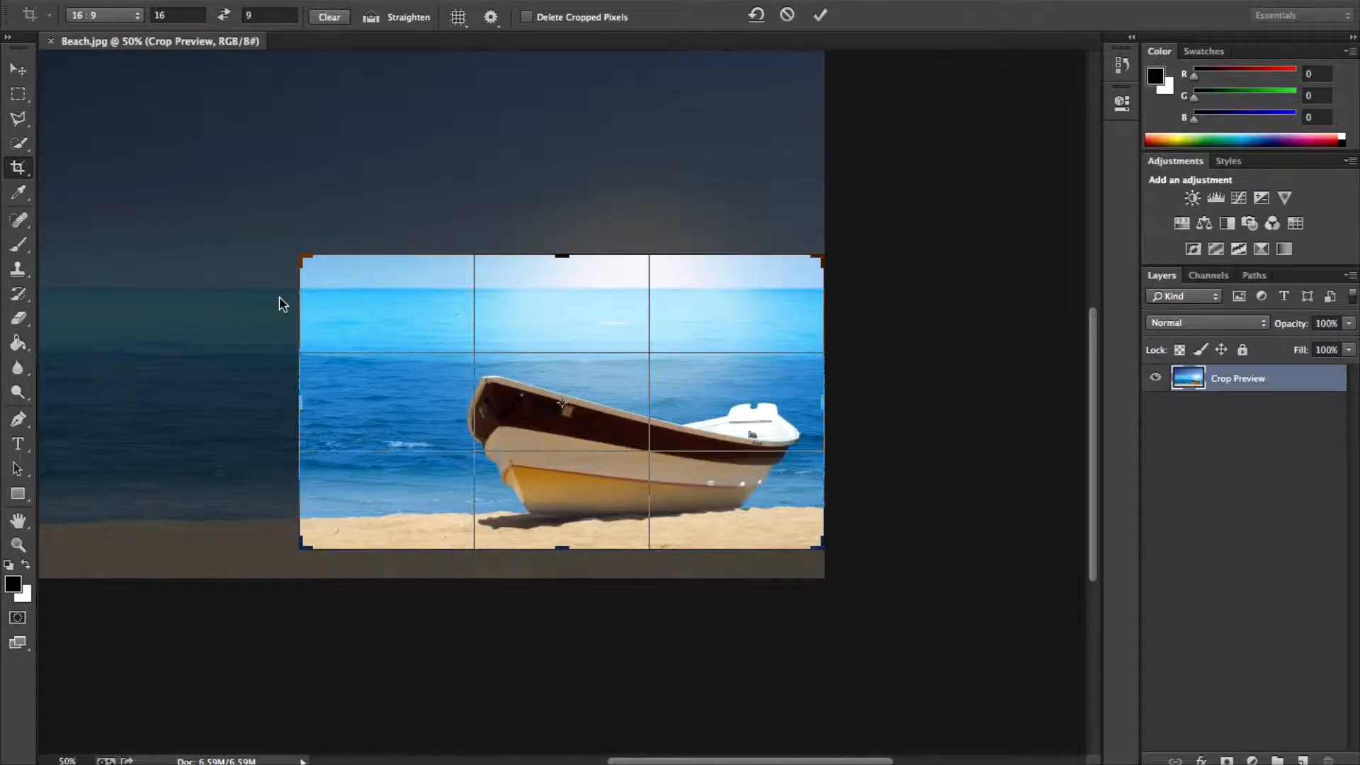
pyautogui.press('Return')
pyautogui.press('super')
pyautogui.press('super+z')
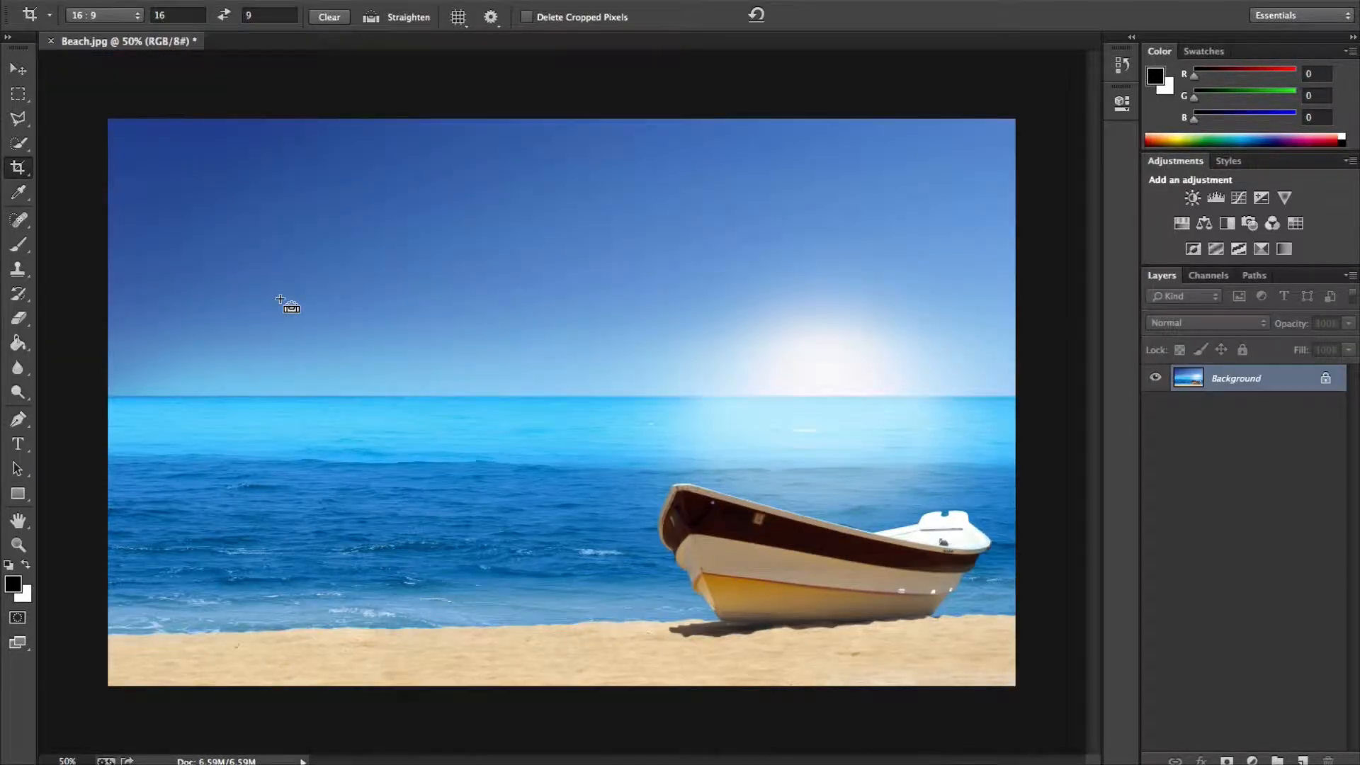
# Crop the image to a 1:1 square with the whole boat inside the frame, and undo the crop.
pyautogui.click(104, 15)
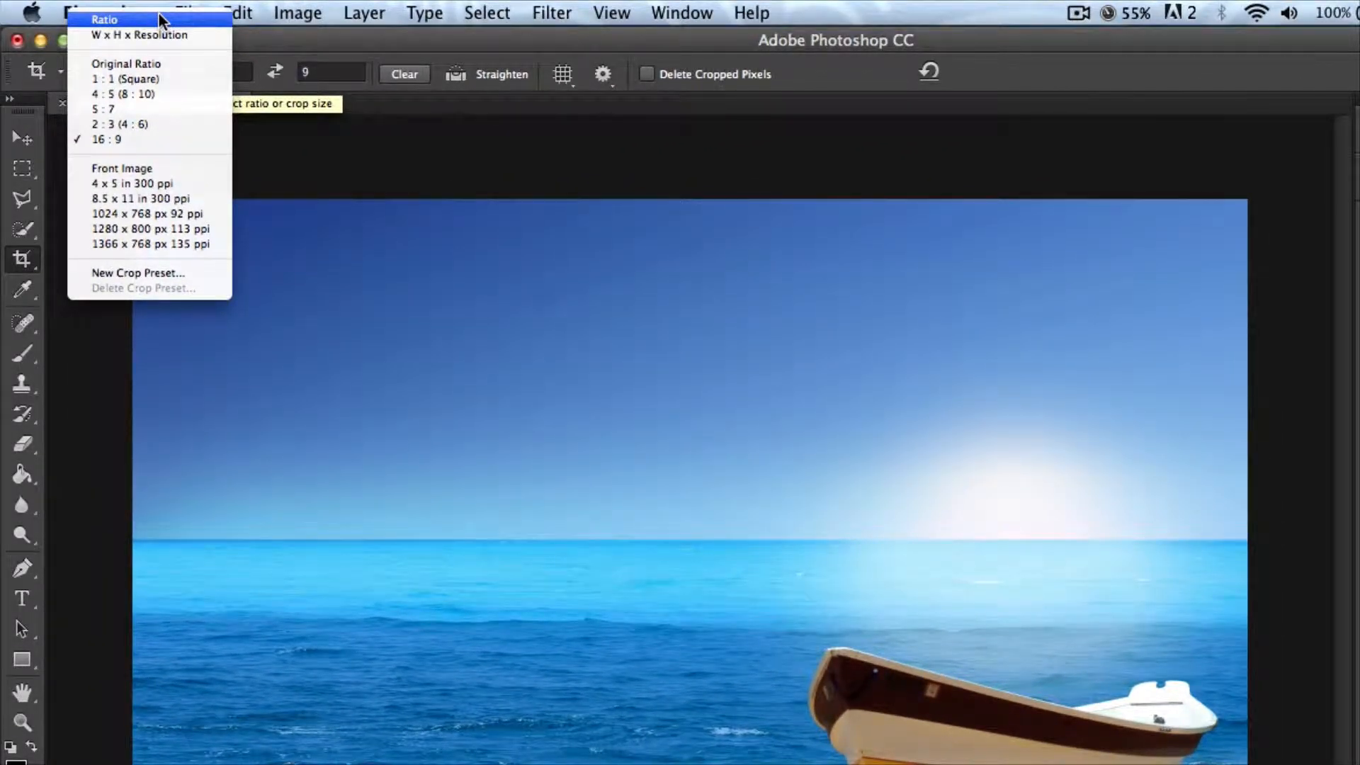
pyautogui.click(159, 79)
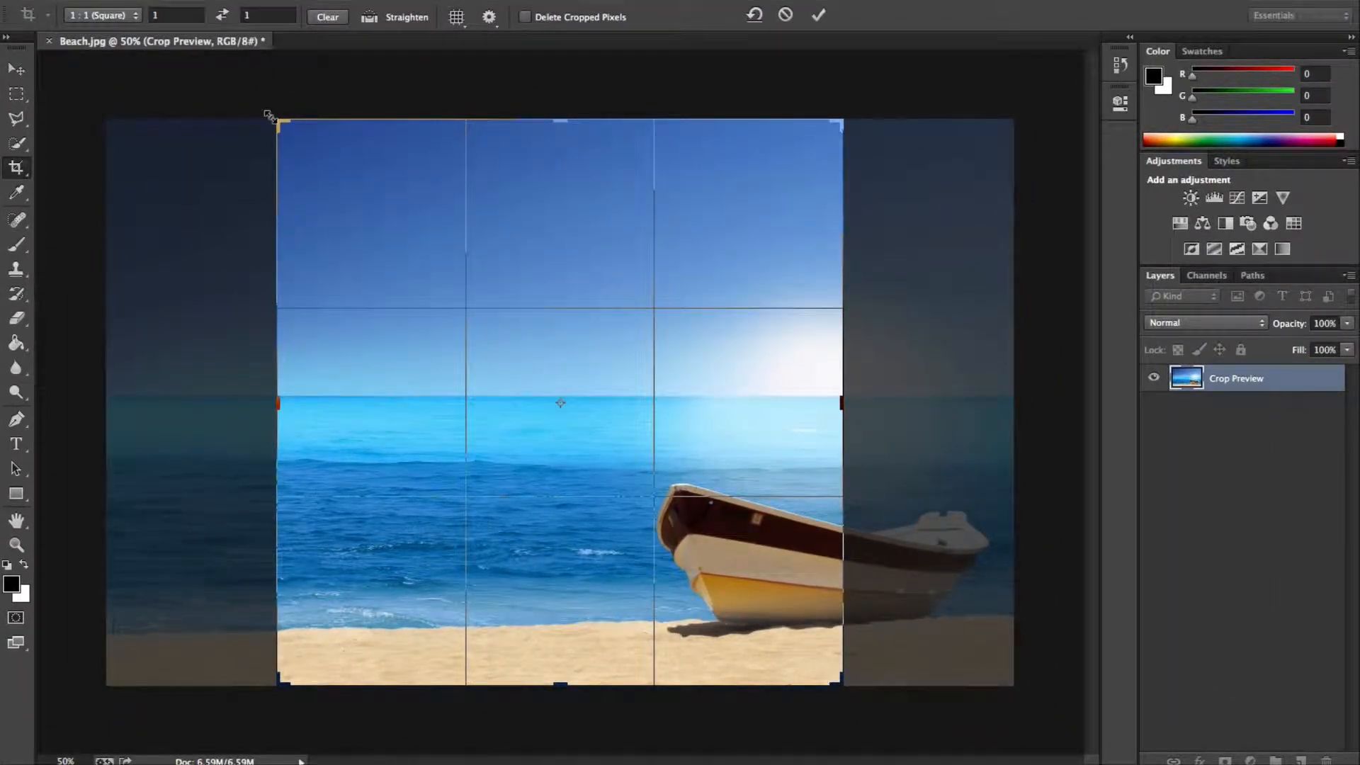
pyautogui.moveTo(696, 441); pyautogui.dragTo(537, 430)
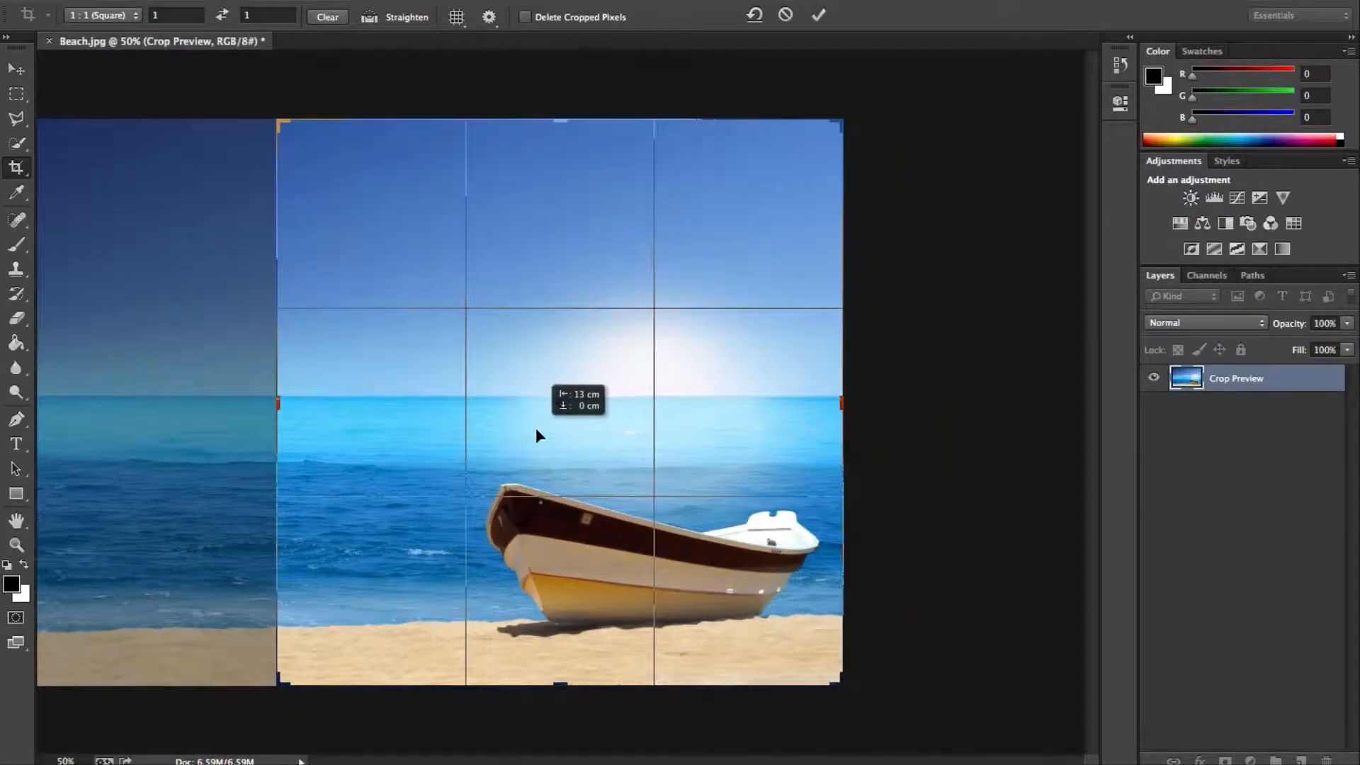
pyautogui.press('Return')
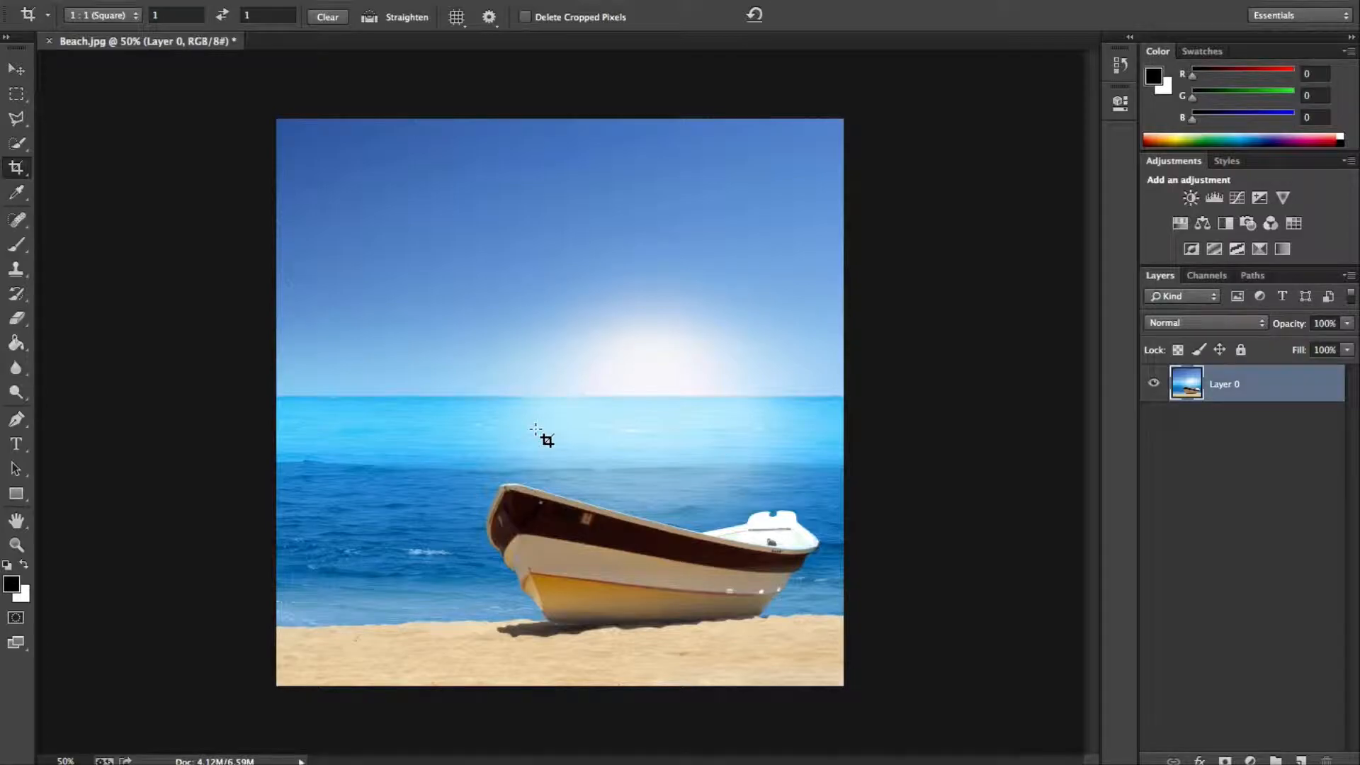
pyautogui.press('super+z')
# Set the crop to Ratio with empty width and height values, and crop away the open-sea area on the image's left side.
pyautogui.click(102, 15)
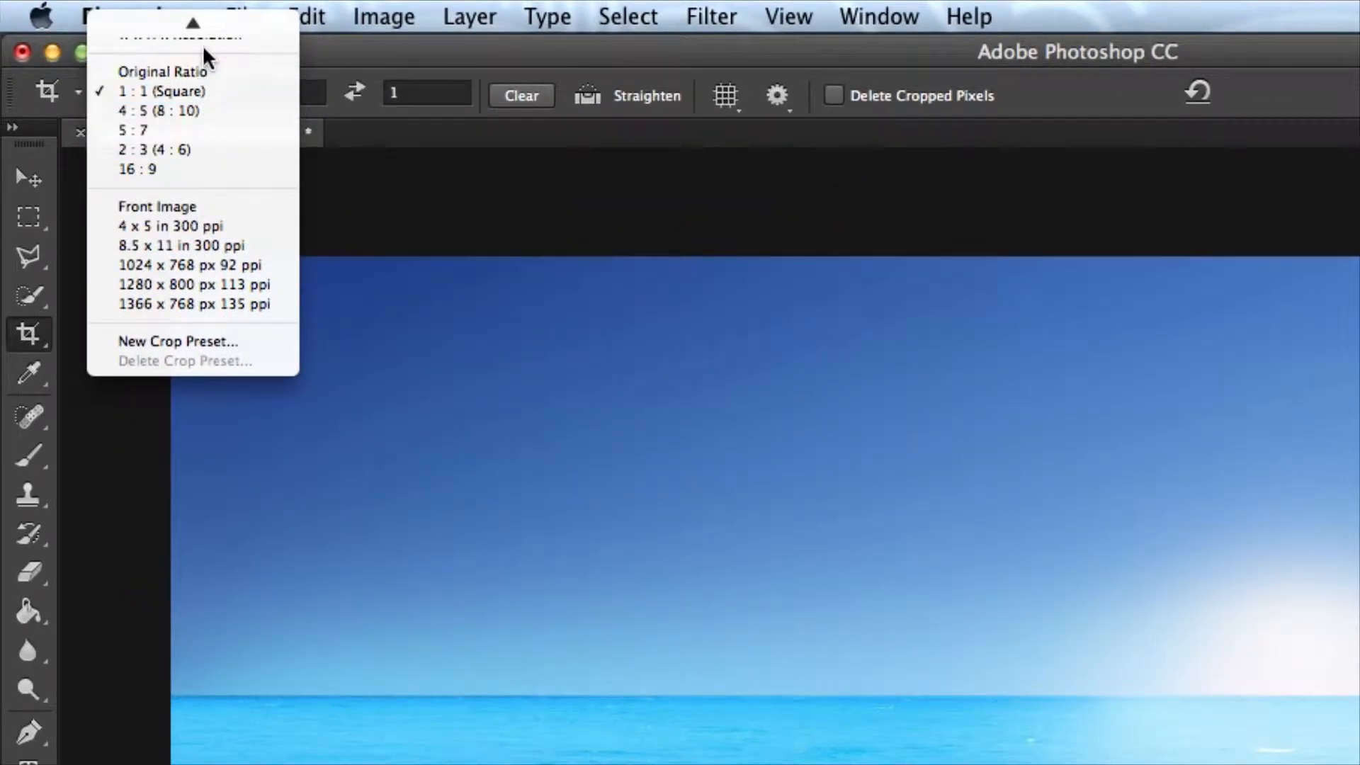
pyautogui.click(186, 24)
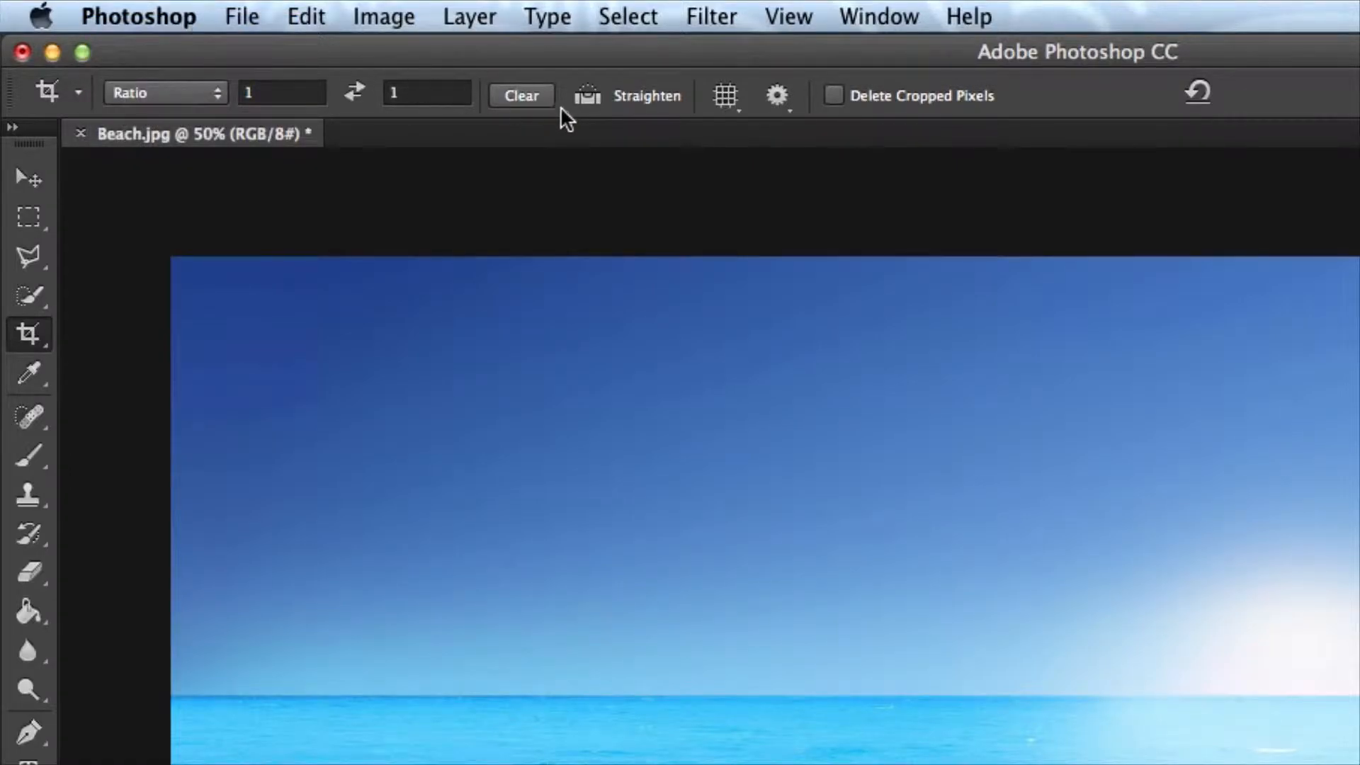
pyautogui.click(530, 97)
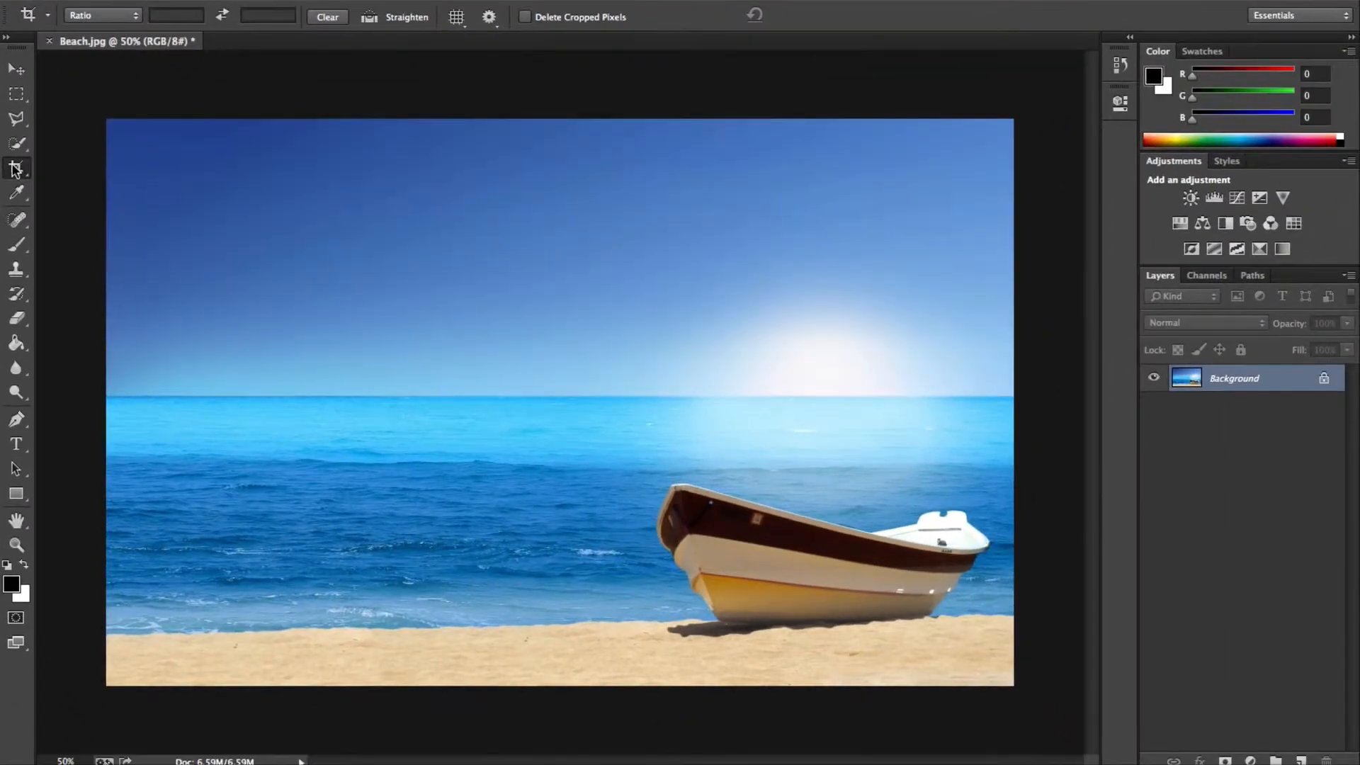
pyautogui.moveTo(109, 122); pyautogui.dragTo(163, 232)
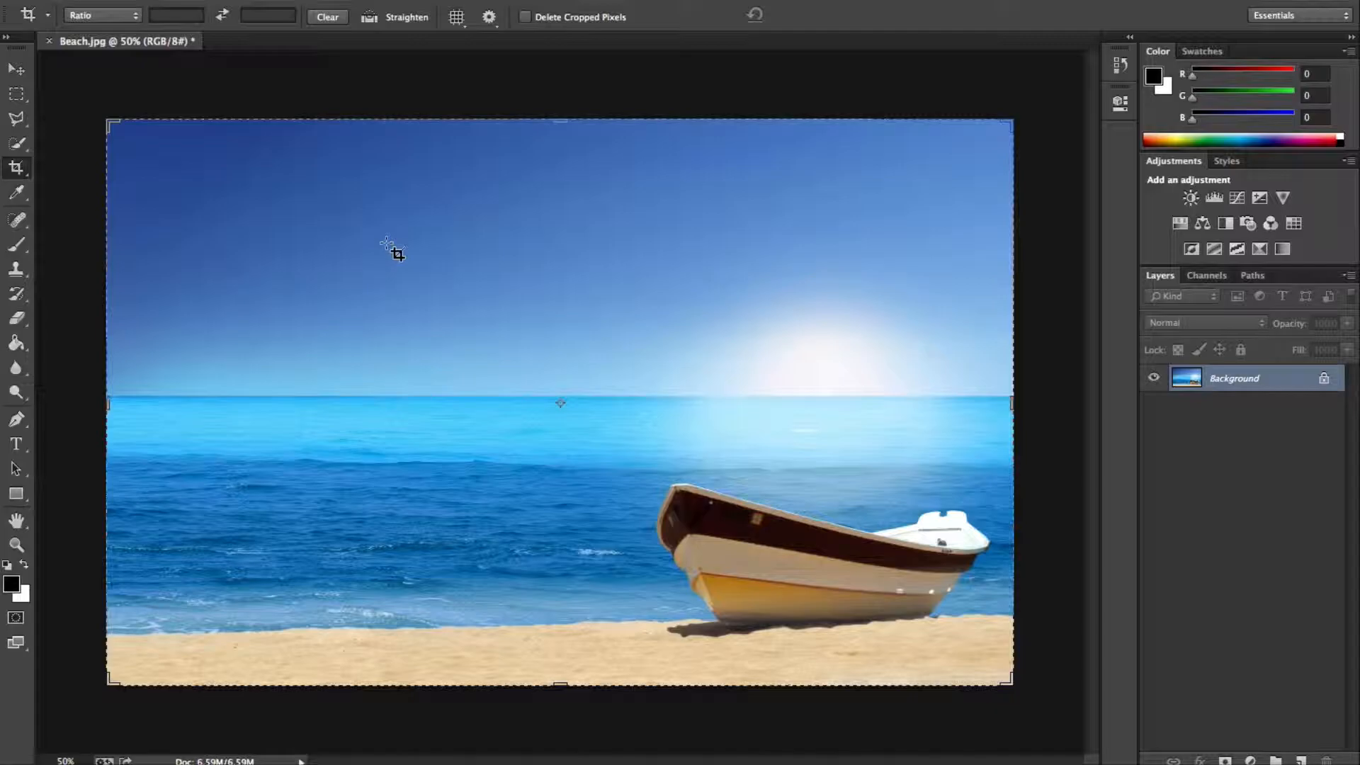
pyautogui.moveTo(107, 403); pyautogui.dragTo(296, 409)
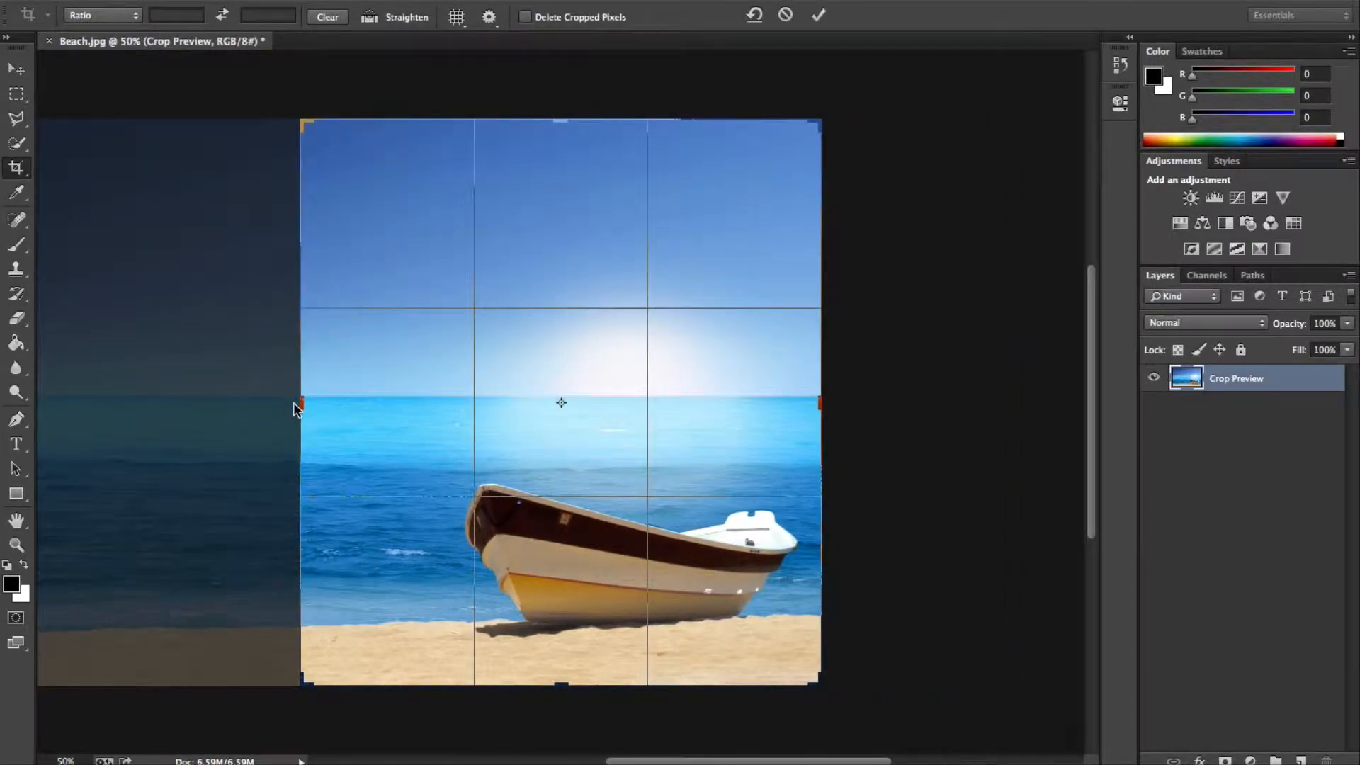
pyautogui.press('Return')
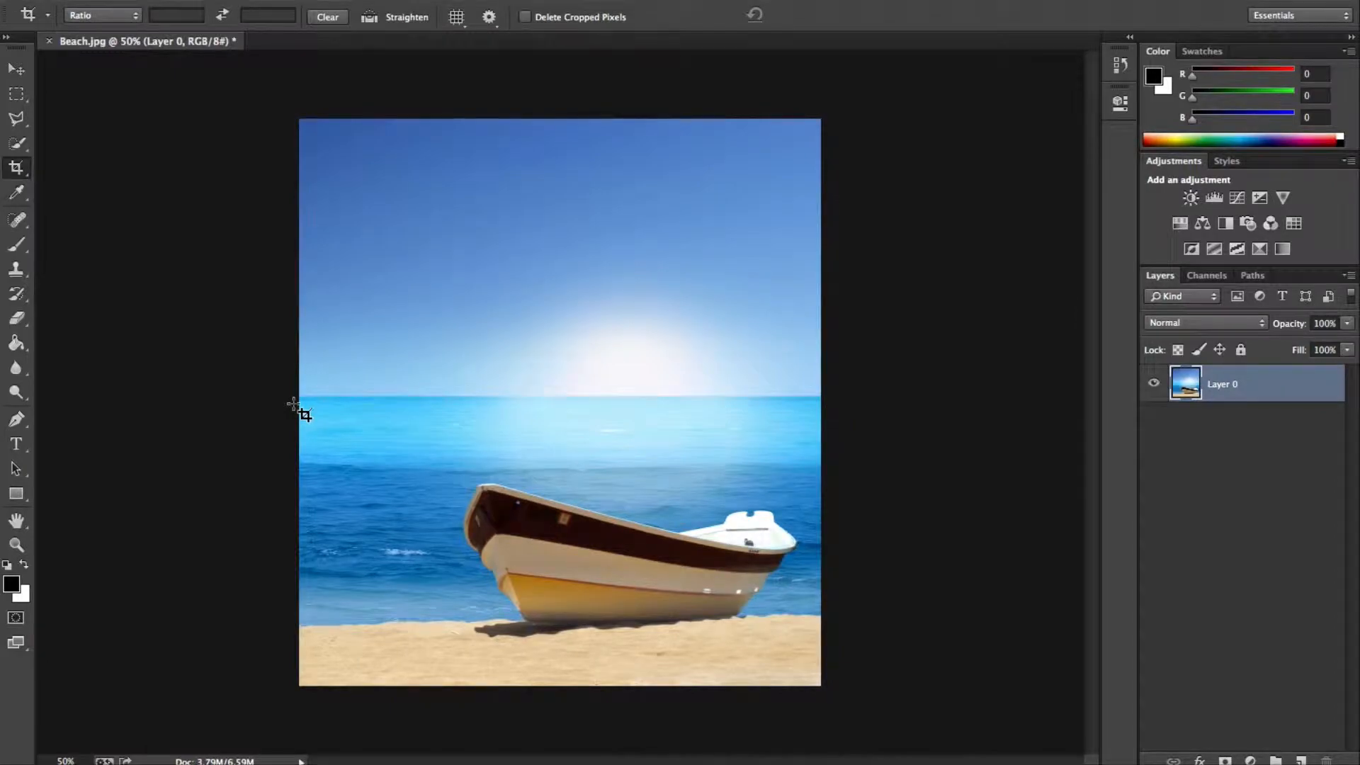
# Extend the canvas upward beyond the sky with the Crop tool, adding an empty strip above the image.
pyautogui.click(18, 170)
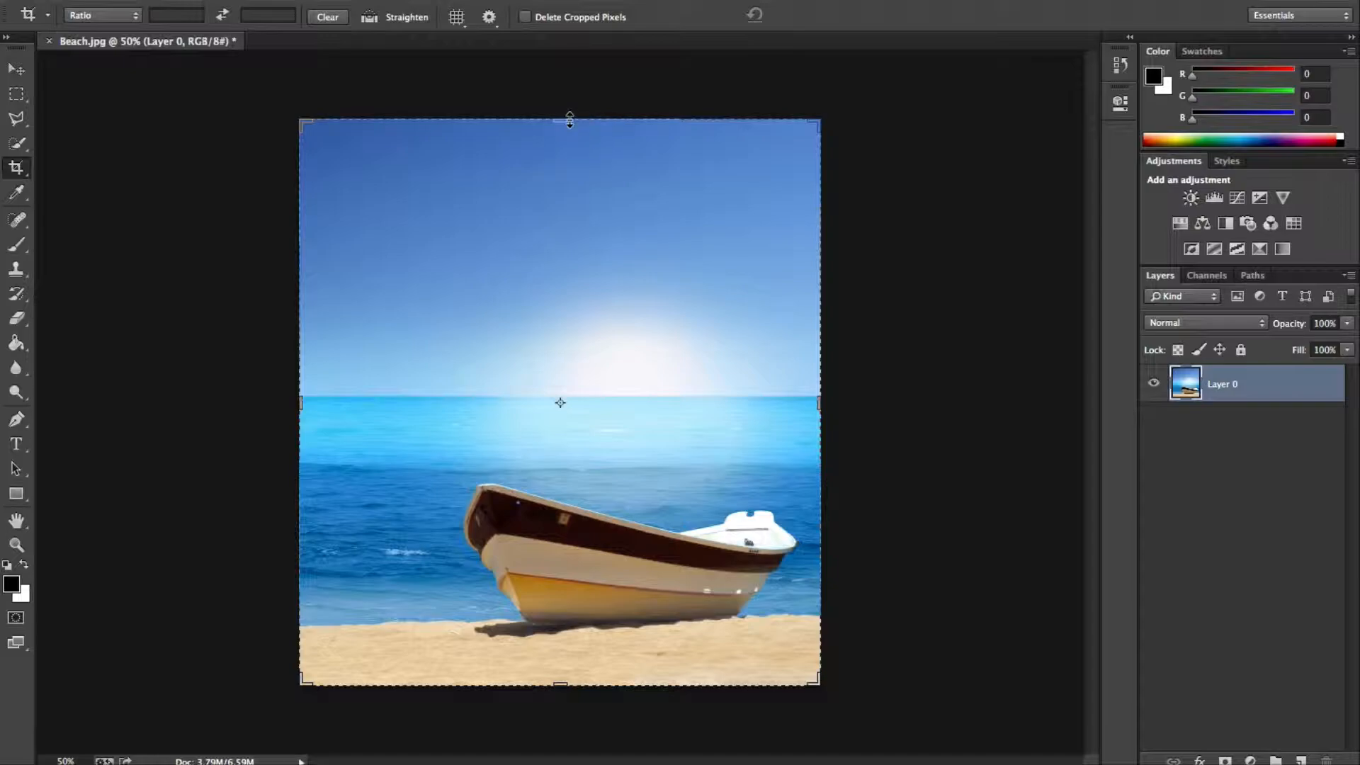
pyautogui.moveTo(570, 120); pyautogui.dragTo(568, 53)
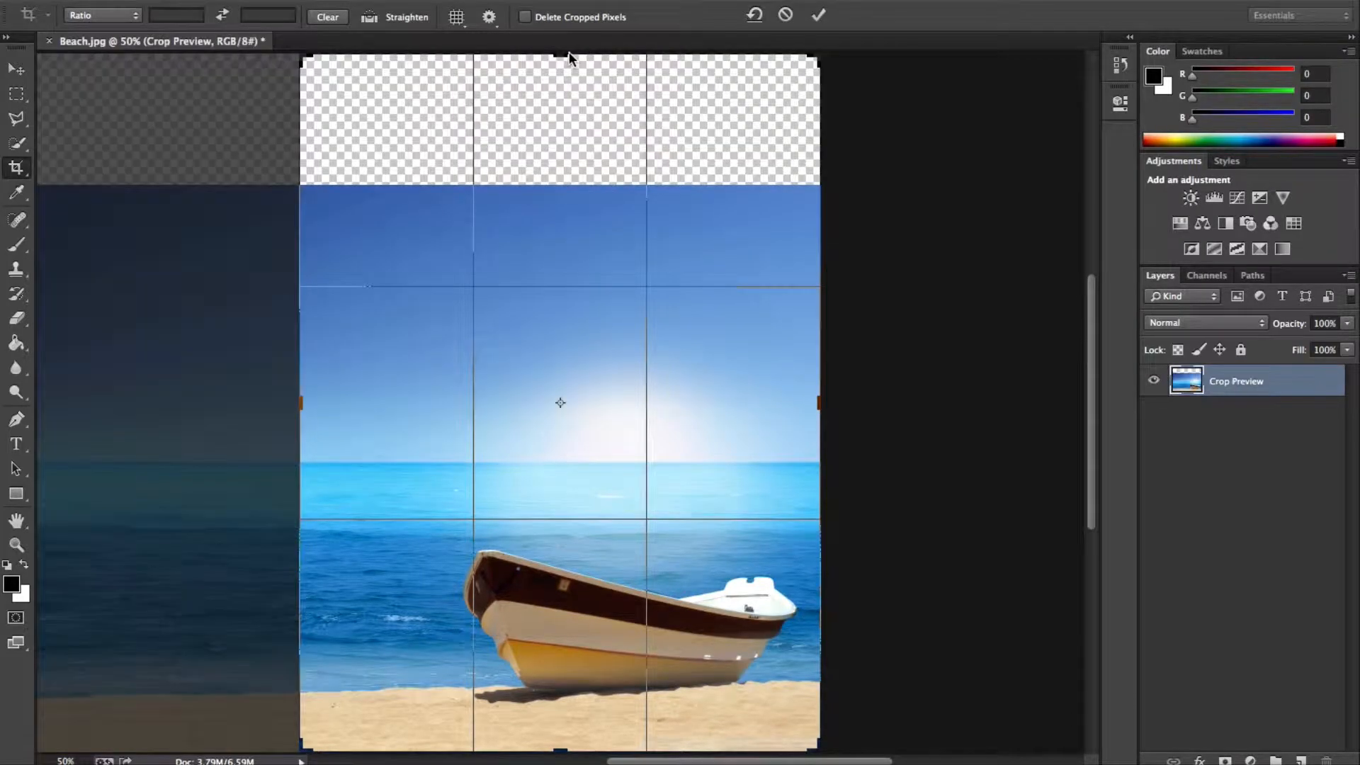
pyautogui.press('Return')
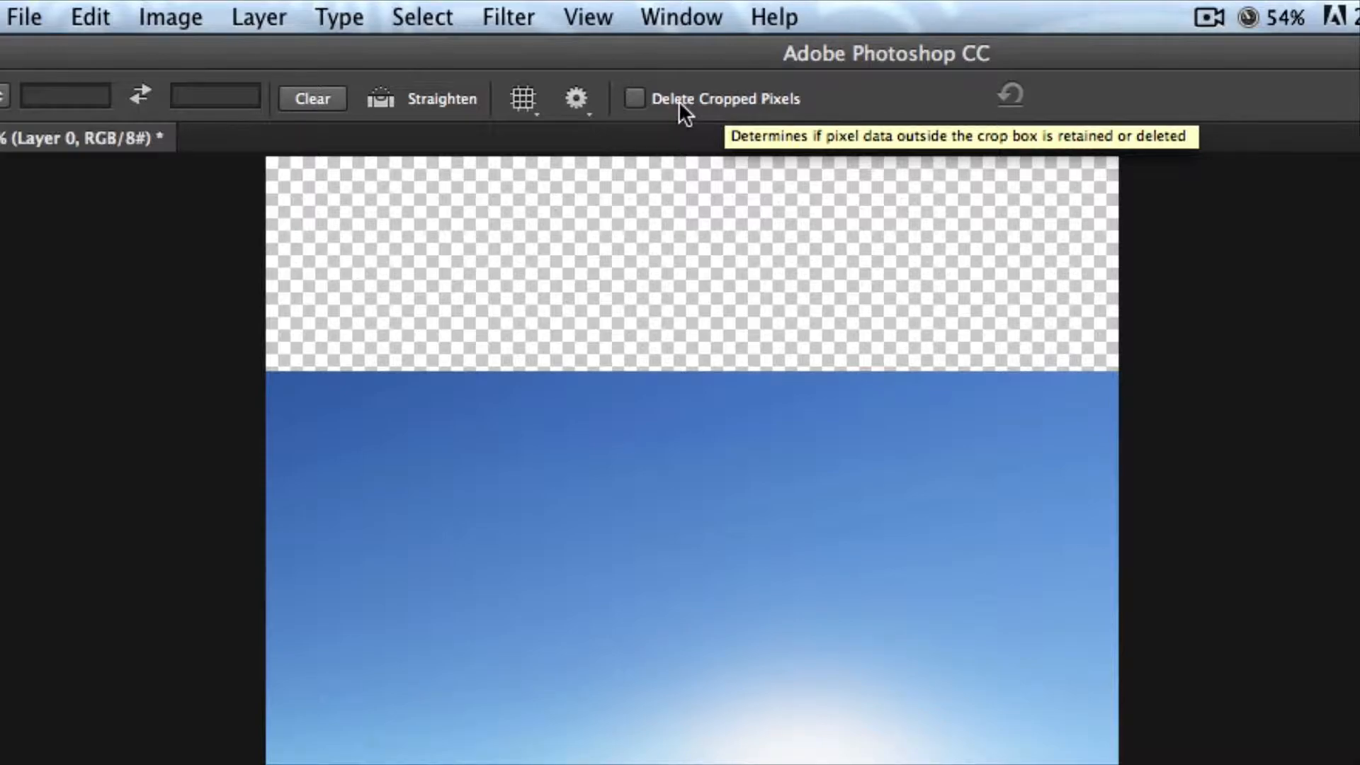
# Crop a narrow strip off the image's left side with Delete Cropped Pixels enabled.
pyautogui.click(691, 99)
pyautogui.click(691, 99)
pyautogui.click(16, 145)
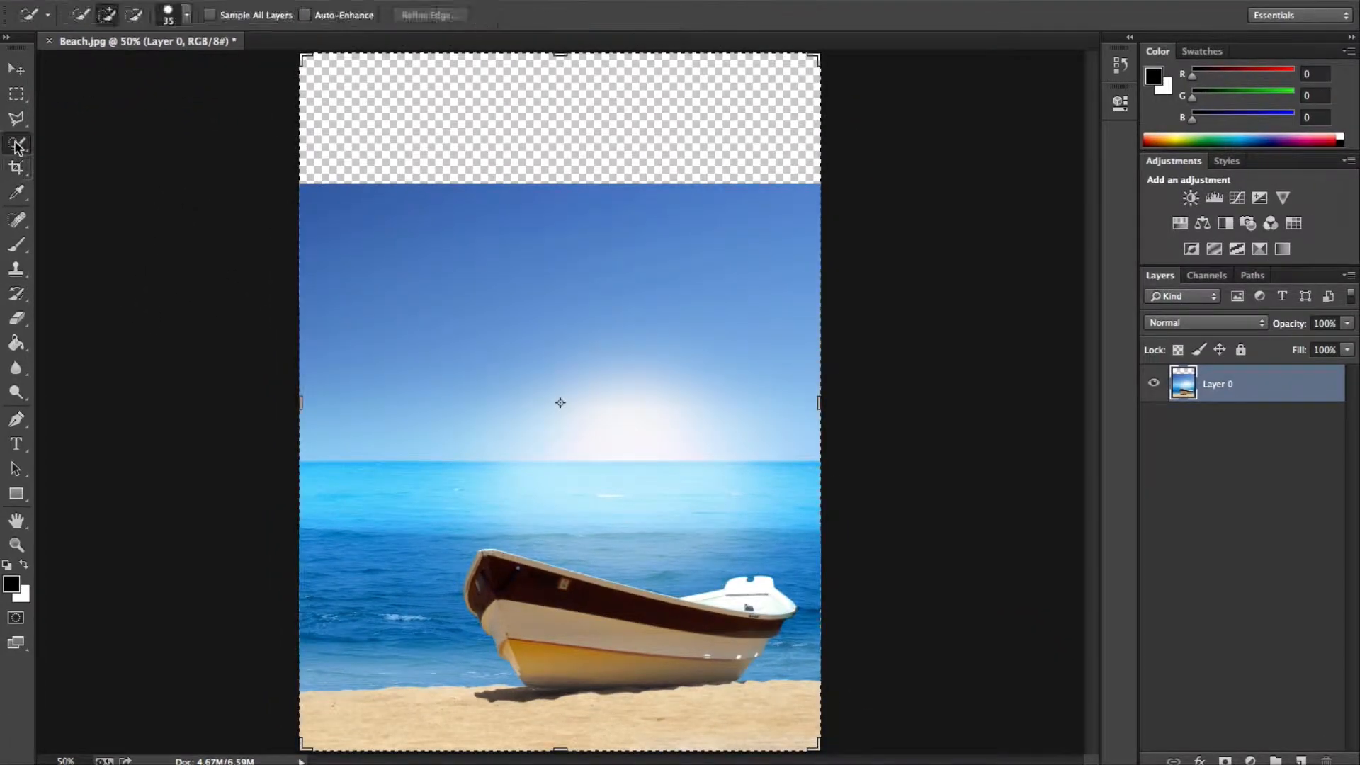
pyautogui.click(15, 164)
pyautogui.moveTo(300, 404)
pyautogui.mouseDown()
pyautogui.moveTo(134, 389)
pyautogui.moveTo(364, 379)
pyautogui.moveTo(284, 394)
pyautogui.moveTo(325, 399)
pyautogui.mouseUp()
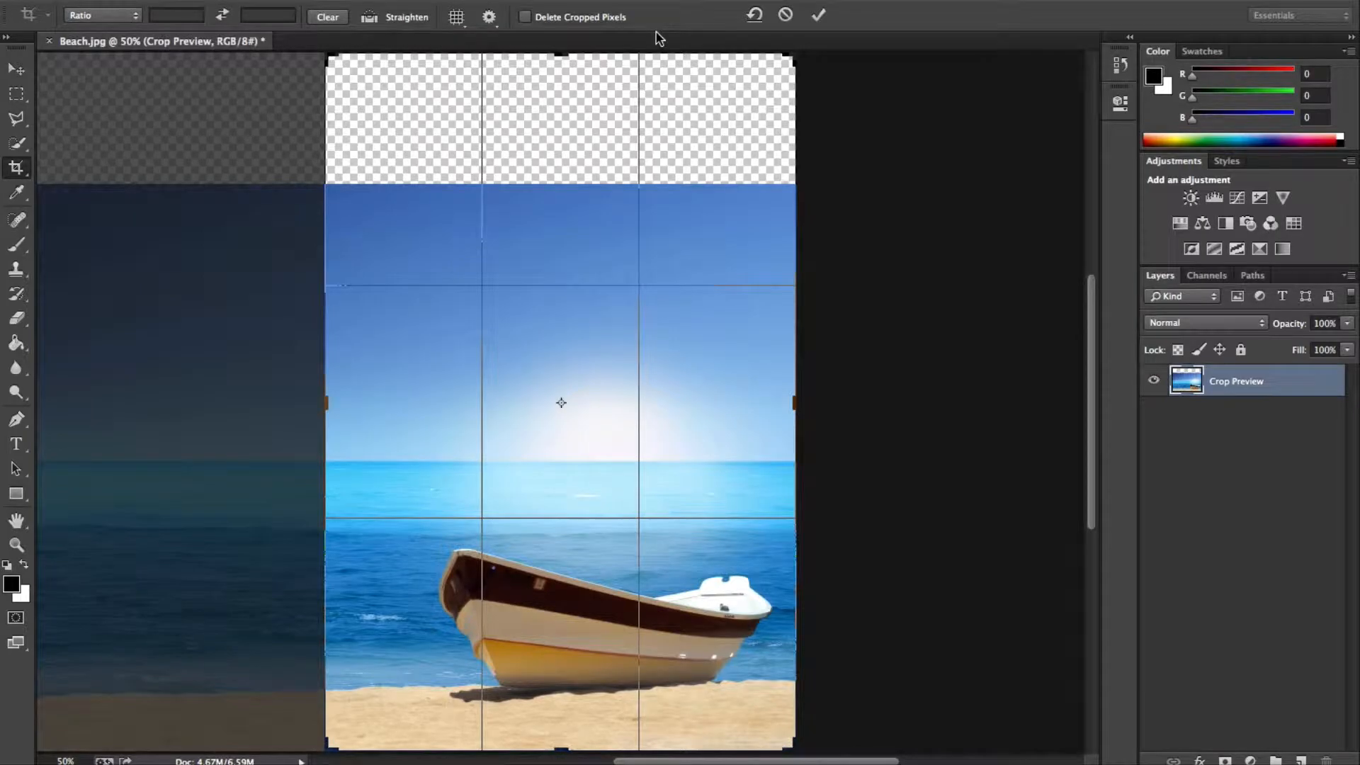
pyautogui.click(525, 16)
pyautogui.click(819, 15)
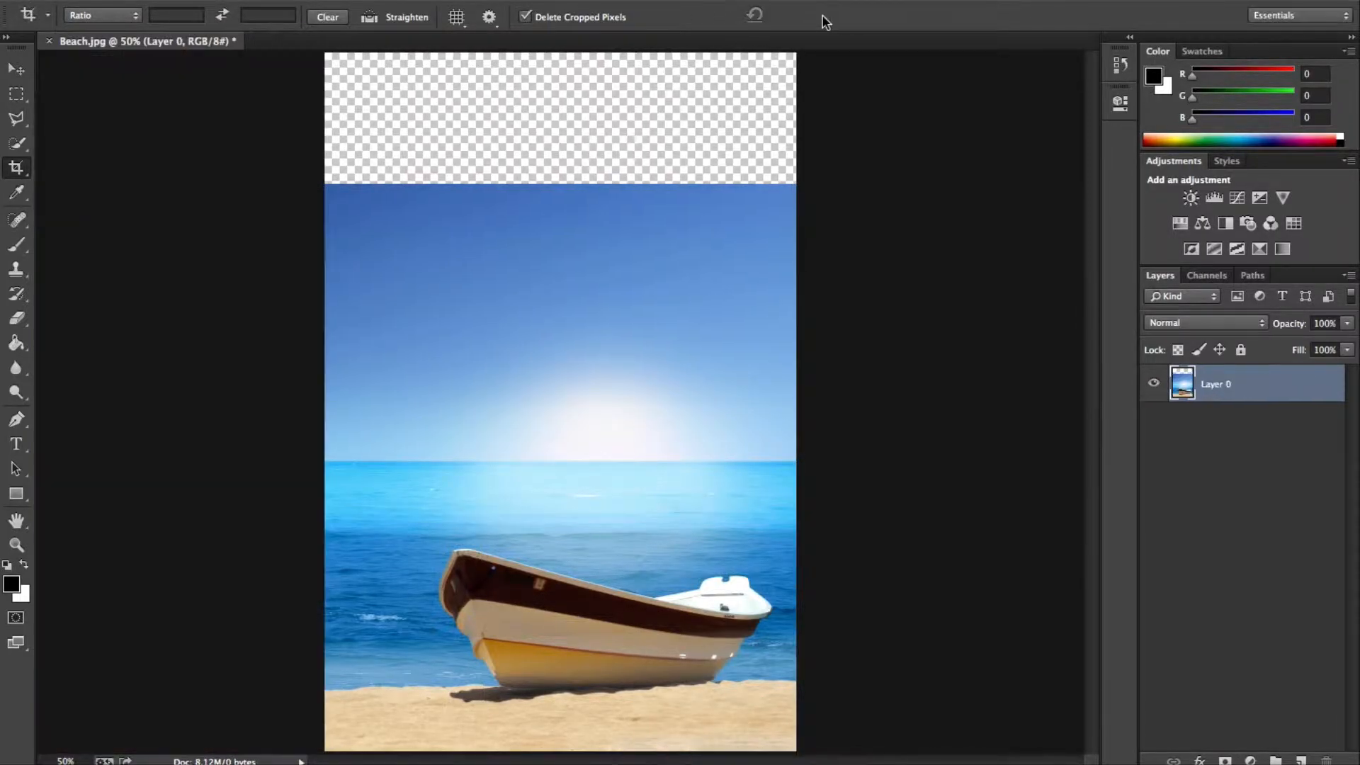
# Try to widen the crop beyond the image's left edge to about 57 cm, and cancel the crop.
pyautogui.click(16, 144)
pyautogui.click(16, 167)
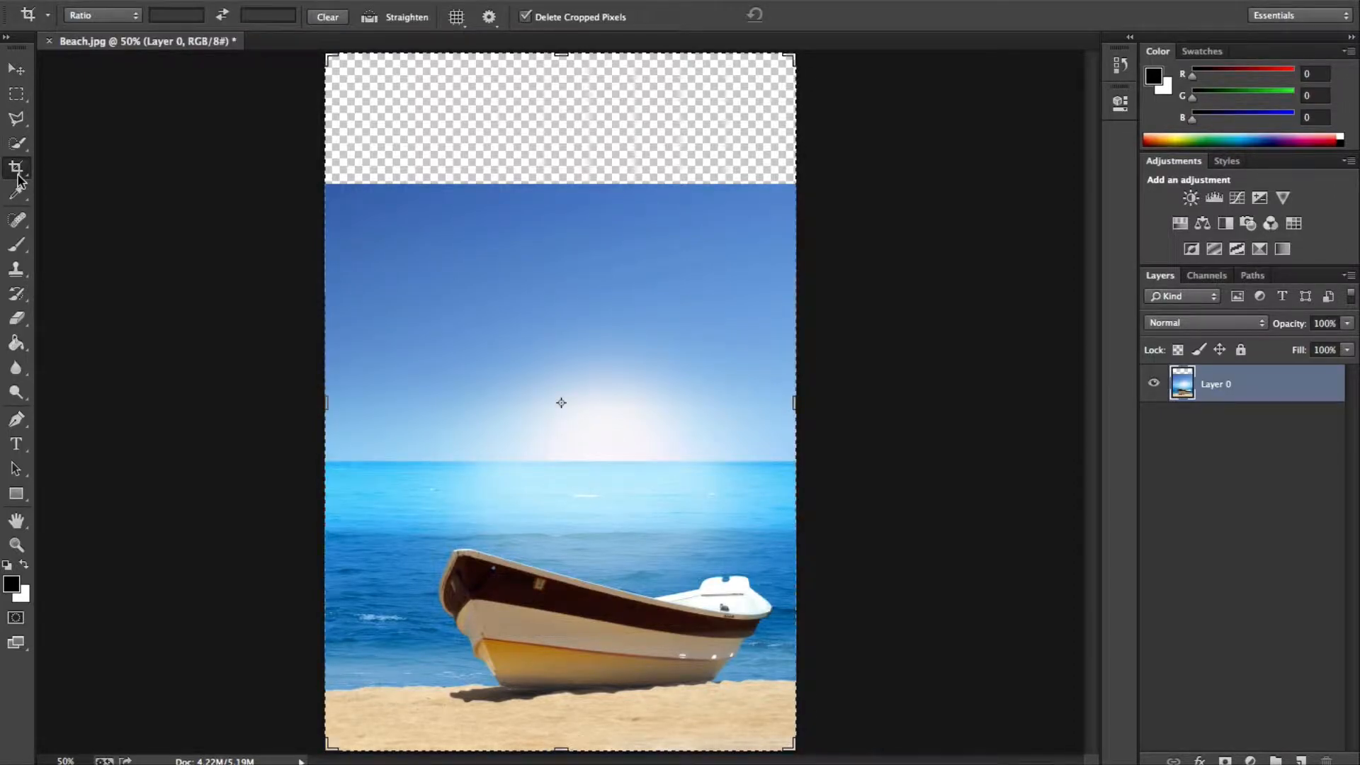
pyautogui.moveTo(316, 403); pyautogui.dragTo(182, 404)
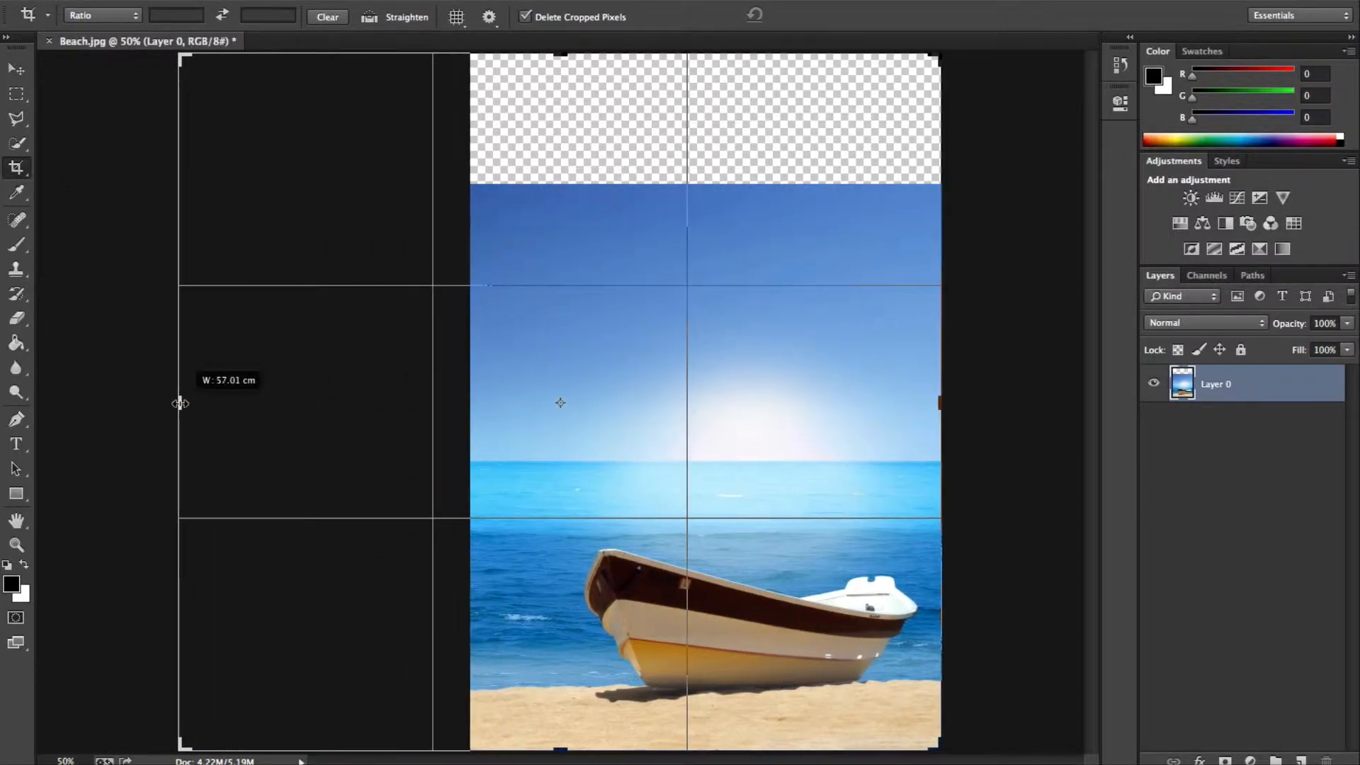
pyautogui.click(785, 14)
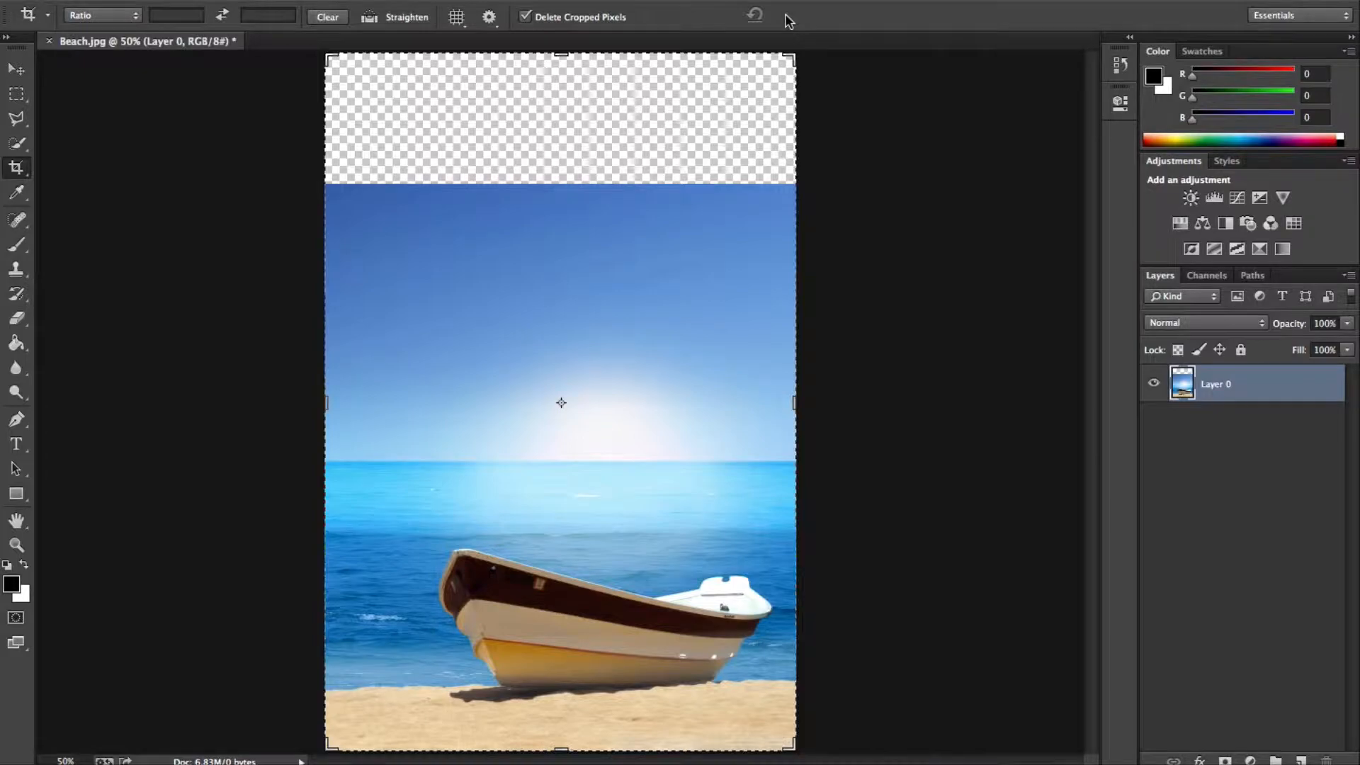
pyautogui.click(585, 19)
pyautogui.press('v')
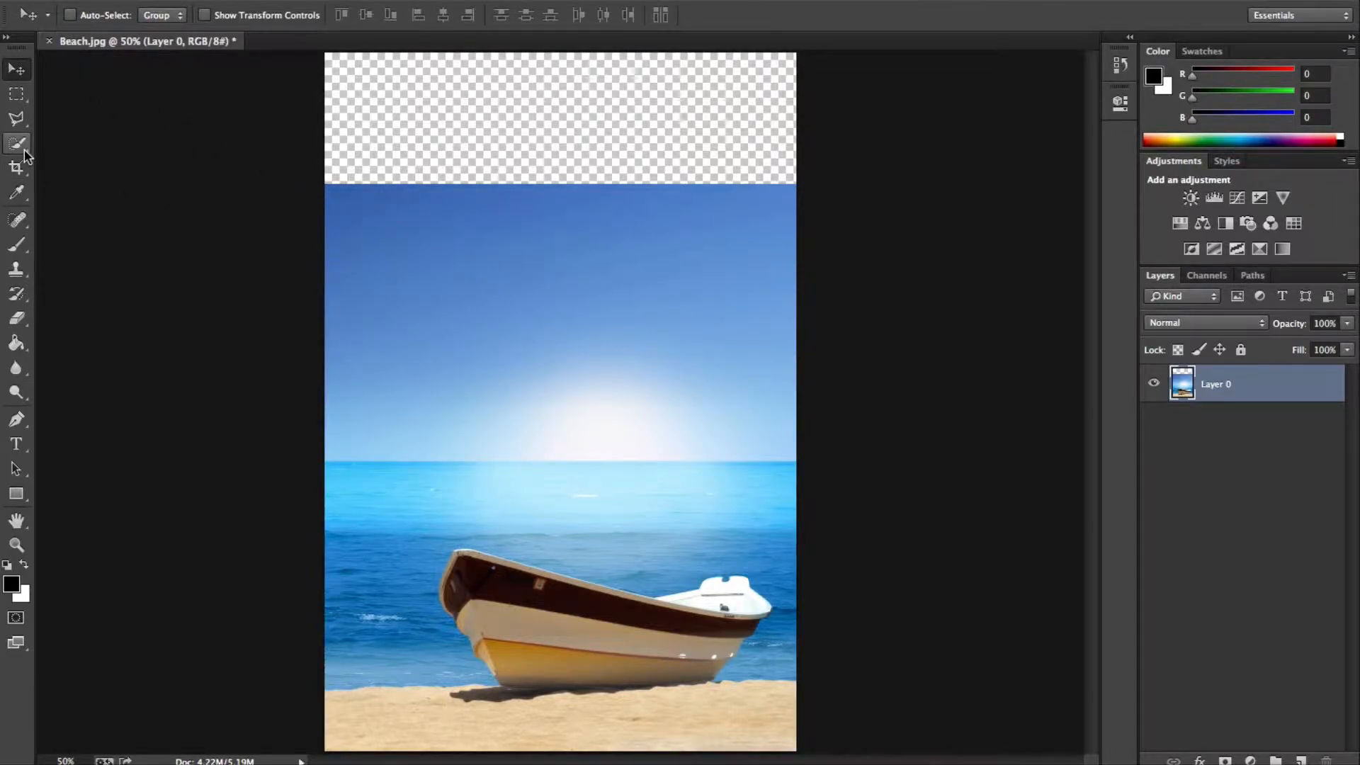
# Activate the Magic Wand tool and flatten the image.
pyautogui.moveTo(25, 155); pyautogui.dragTo(72, 161)
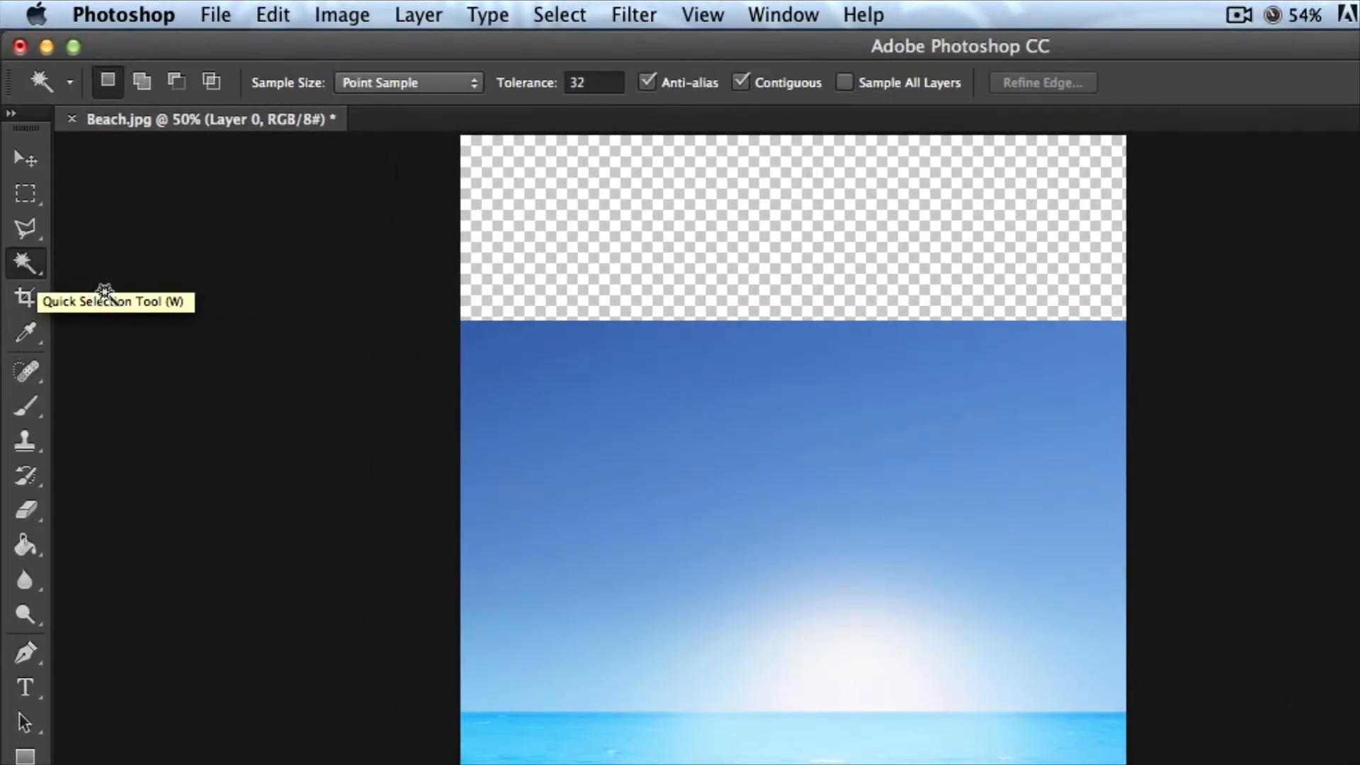
pyautogui.moveTo(19, 264)
pyautogui.mouseDown()
pyautogui.moveTo(80, 262)
pyautogui.moveTo(84, 283)
pyautogui.mouseUp()
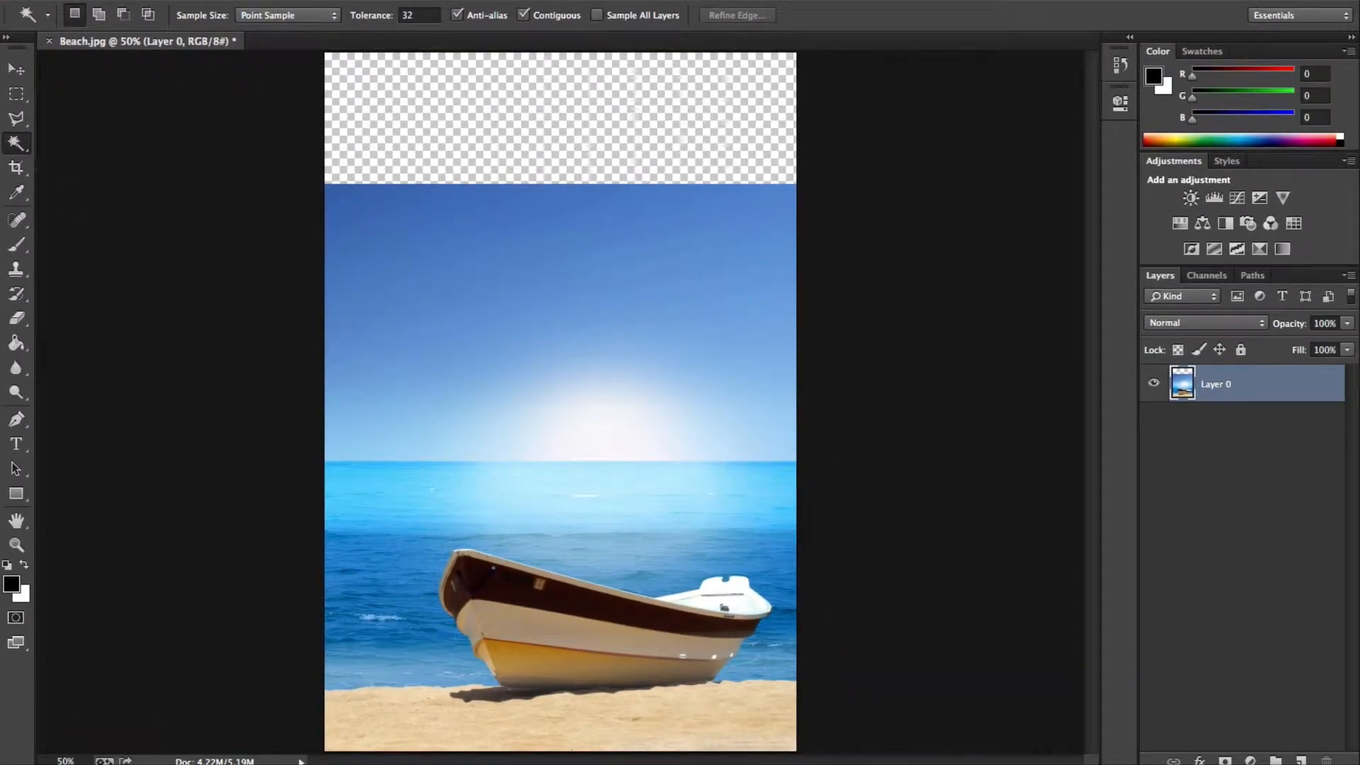
pyautogui.rightClick(1275, 387)
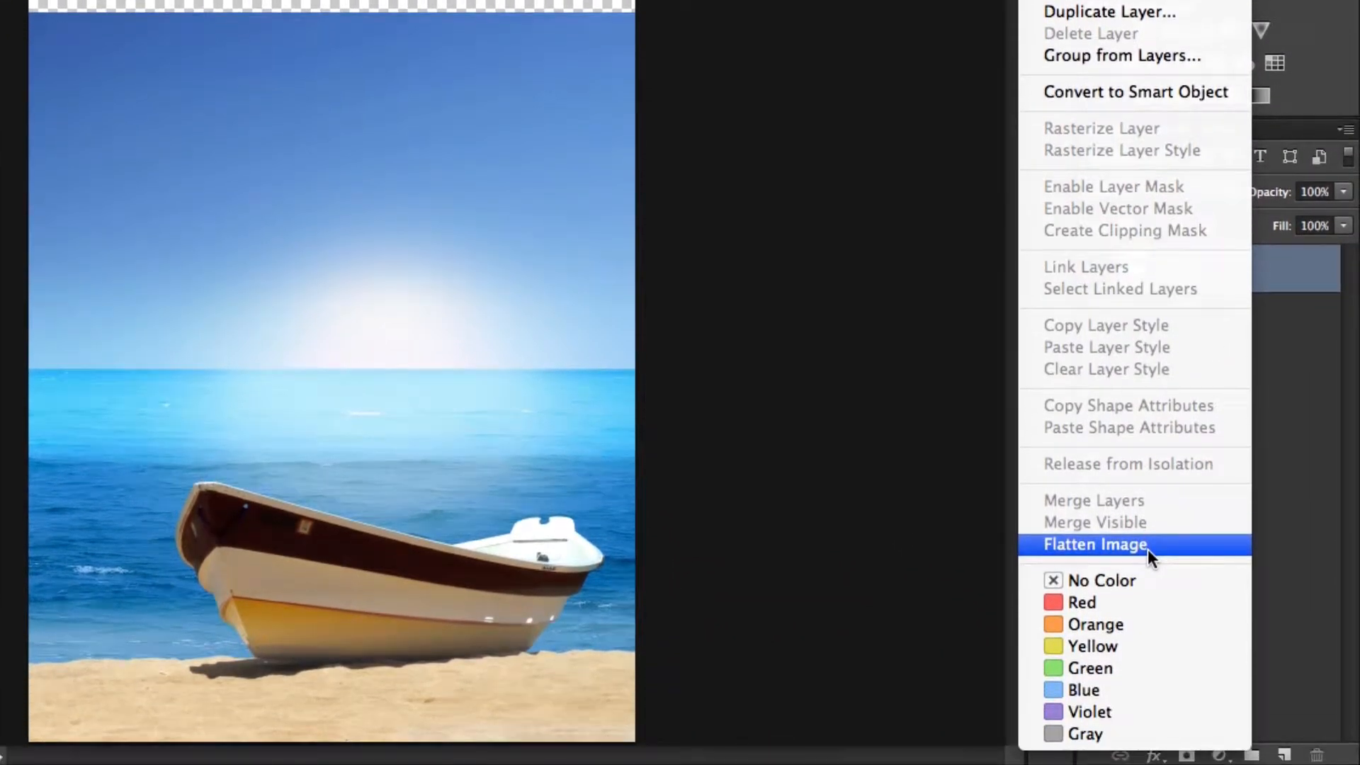
pyautogui.click(1147, 550)
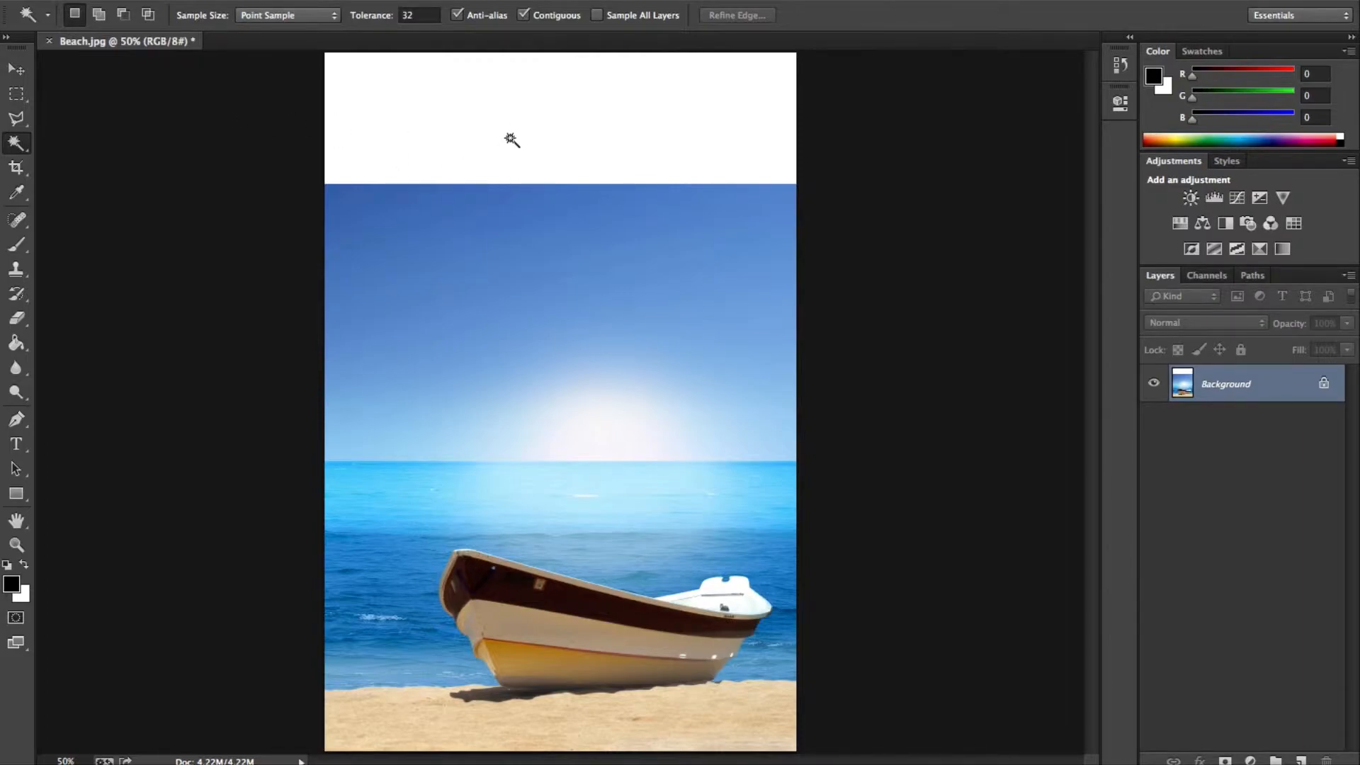
# Select the white strip above the sky, fill it with Content-Aware in Normal mode at 100% opacity, and deselect.
pyautogui.click(609, 130)
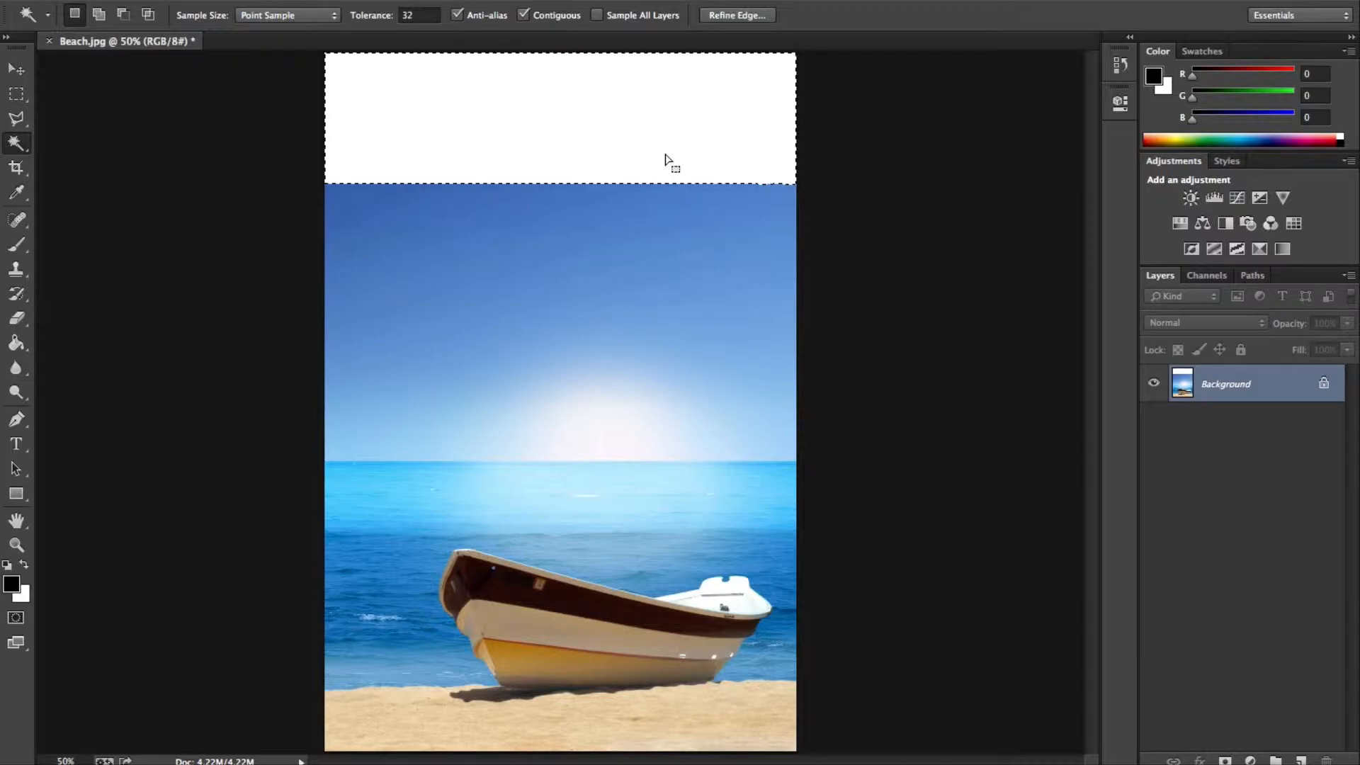
pyautogui.hotkey('shift', 'BackSpace')
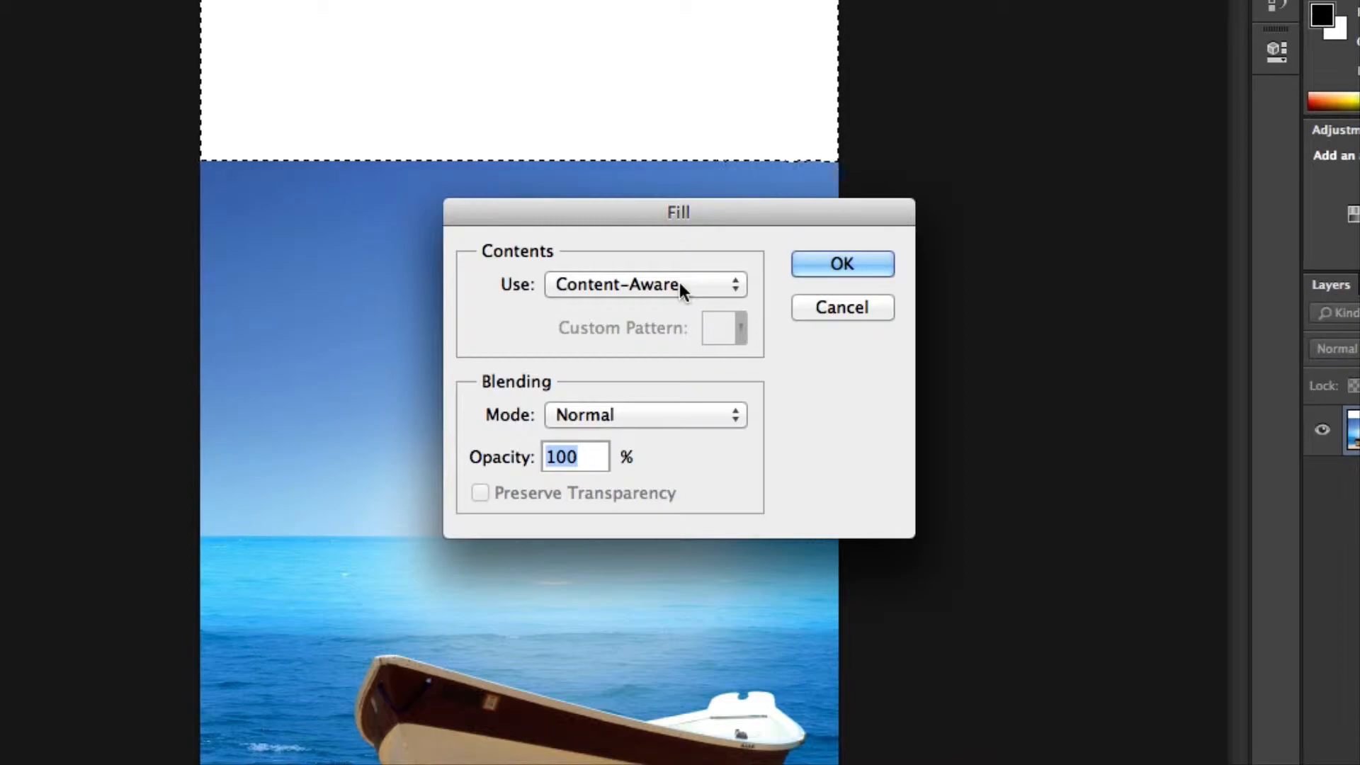
pyautogui.click(679, 282)
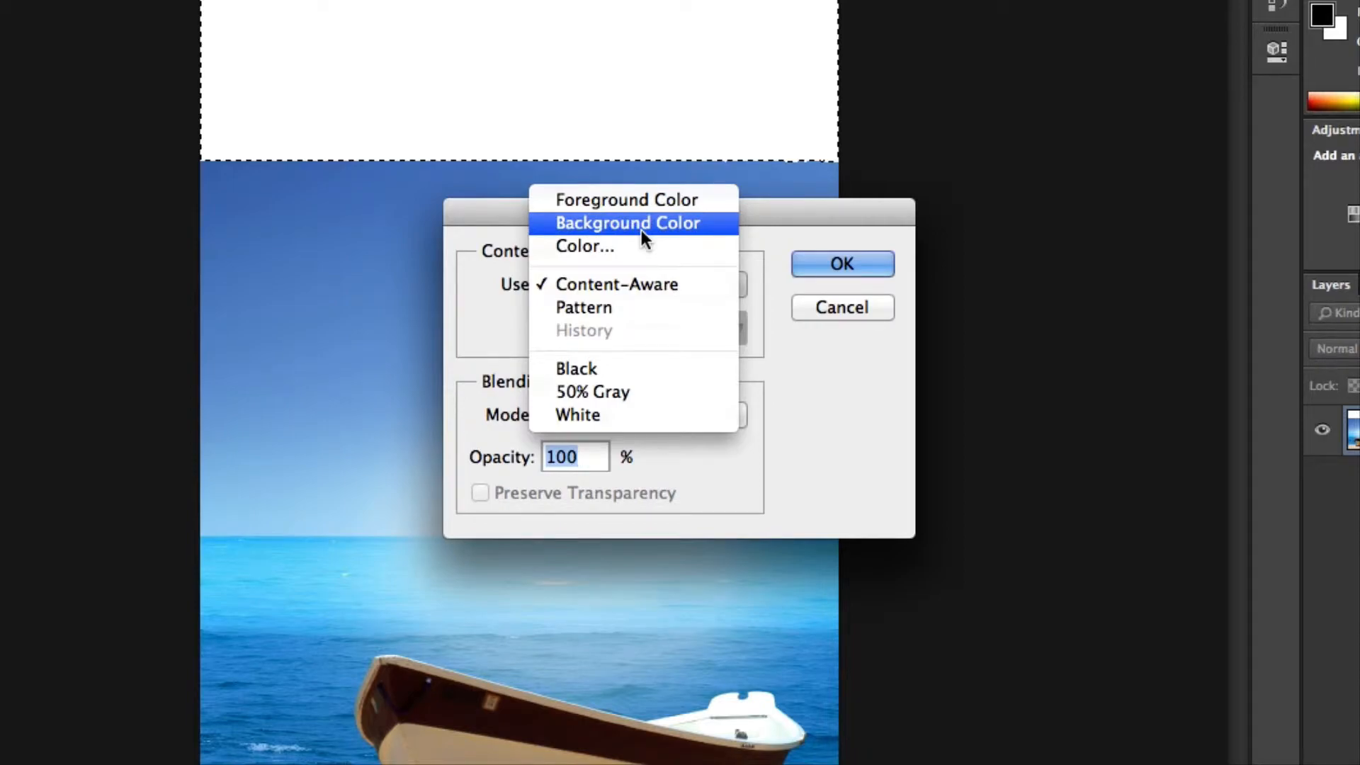
pyautogui.click(643, 283)
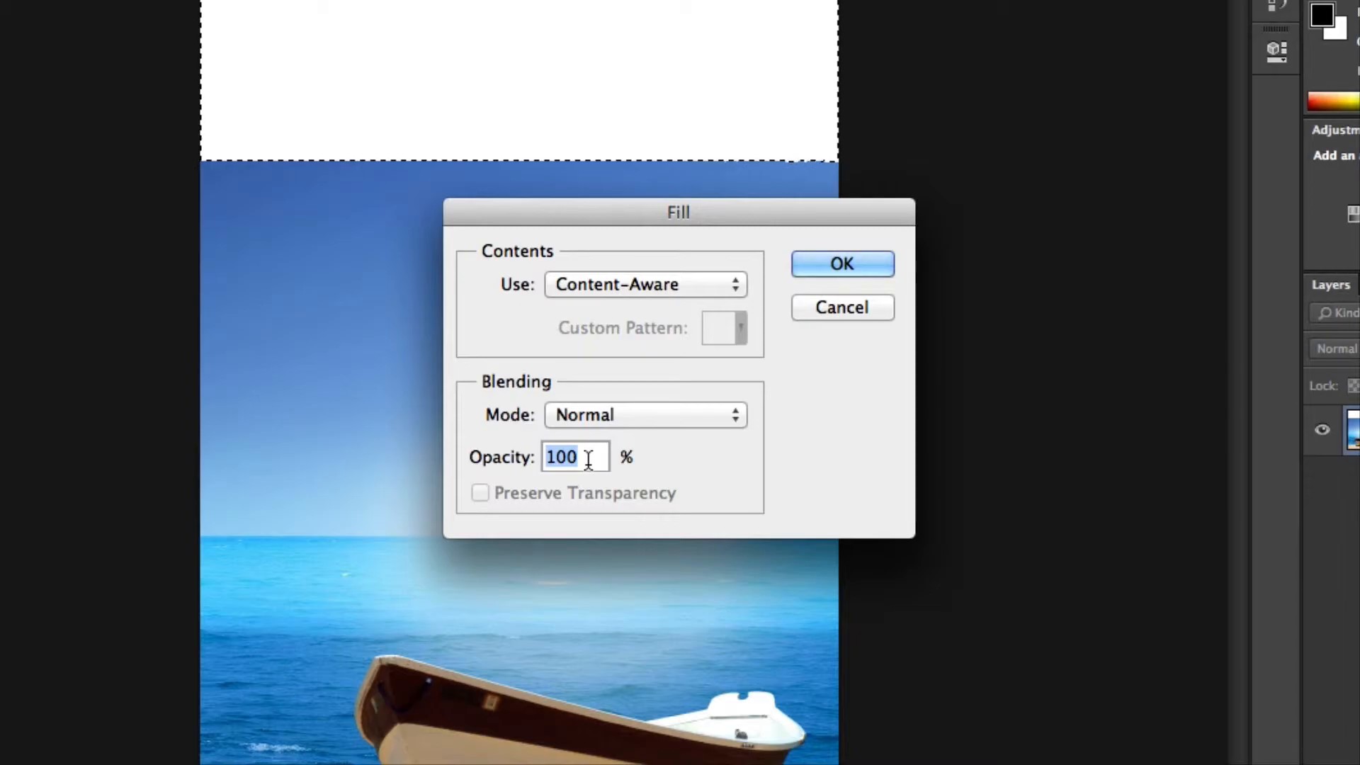
pyautogui.click(843, 265)
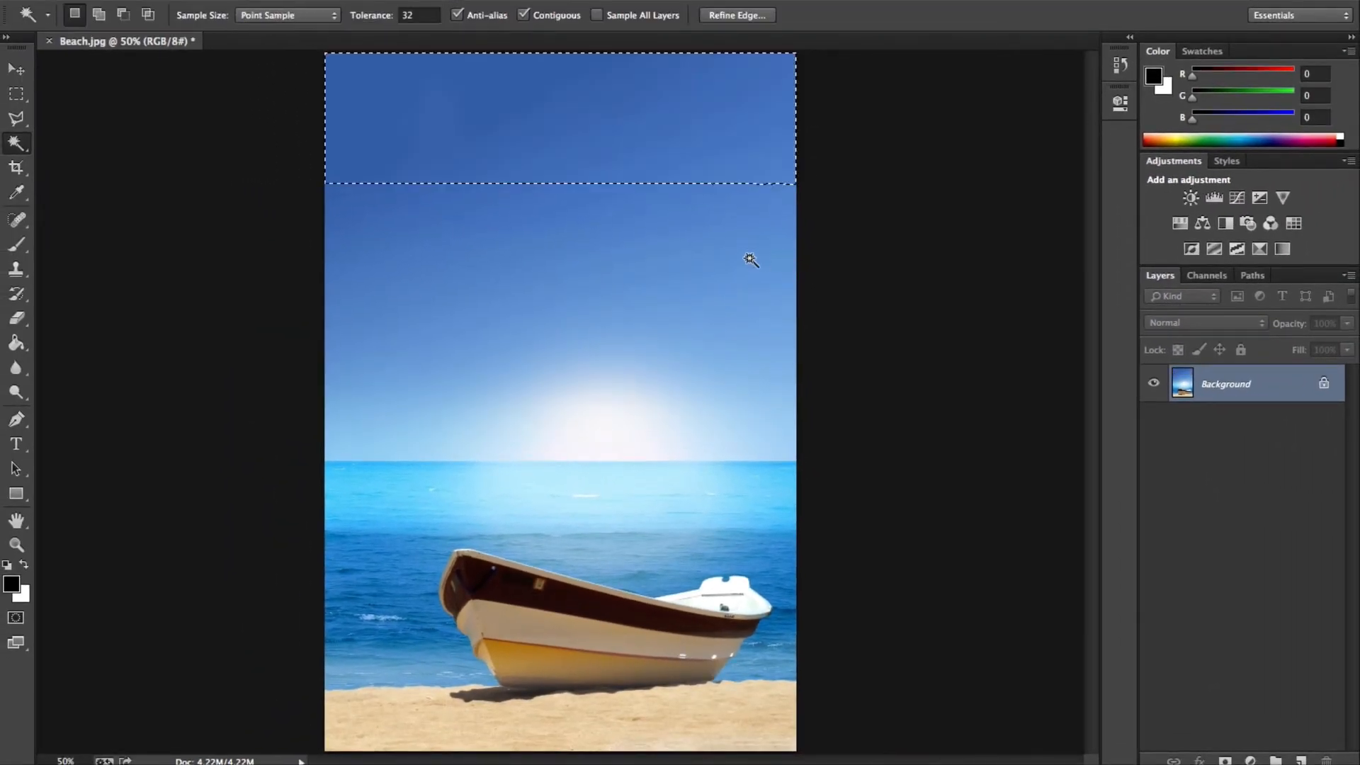
pyautogui.hotkey('ctrl', 'd')
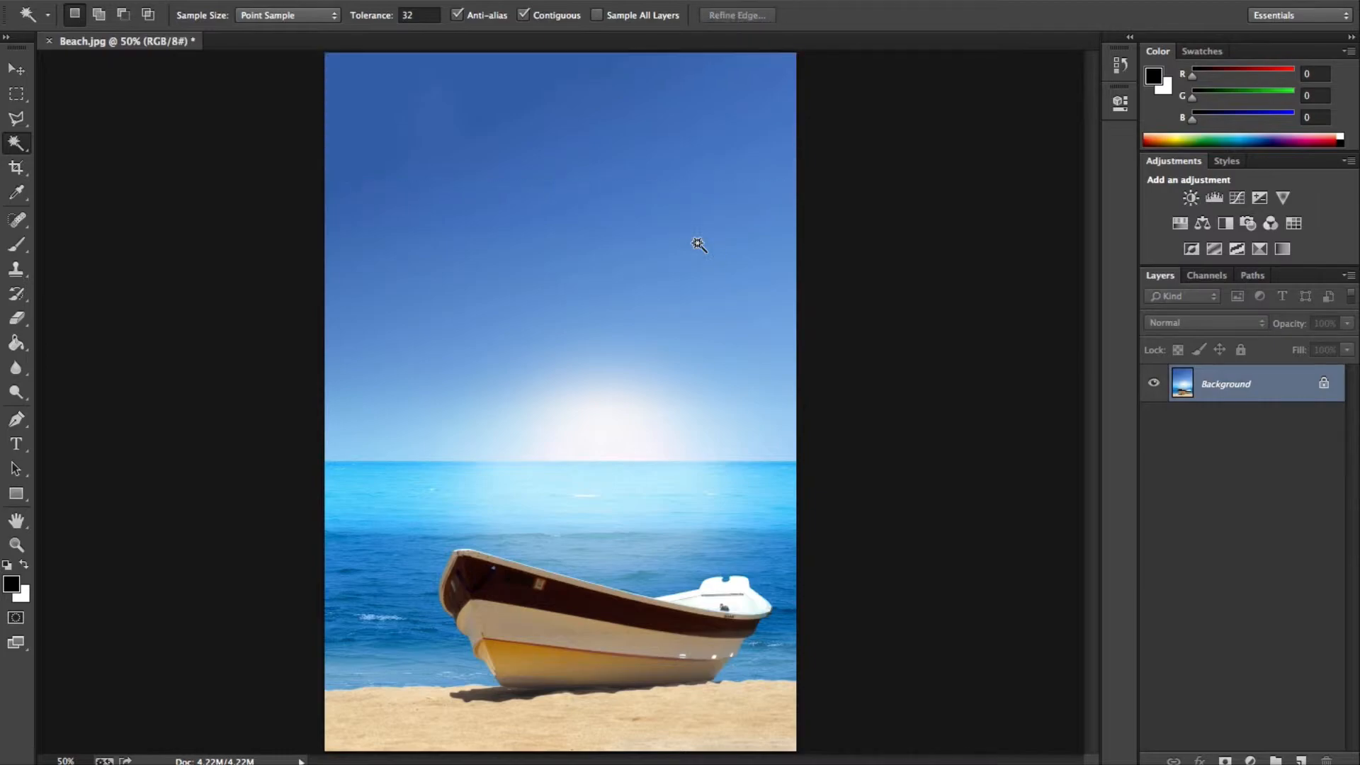